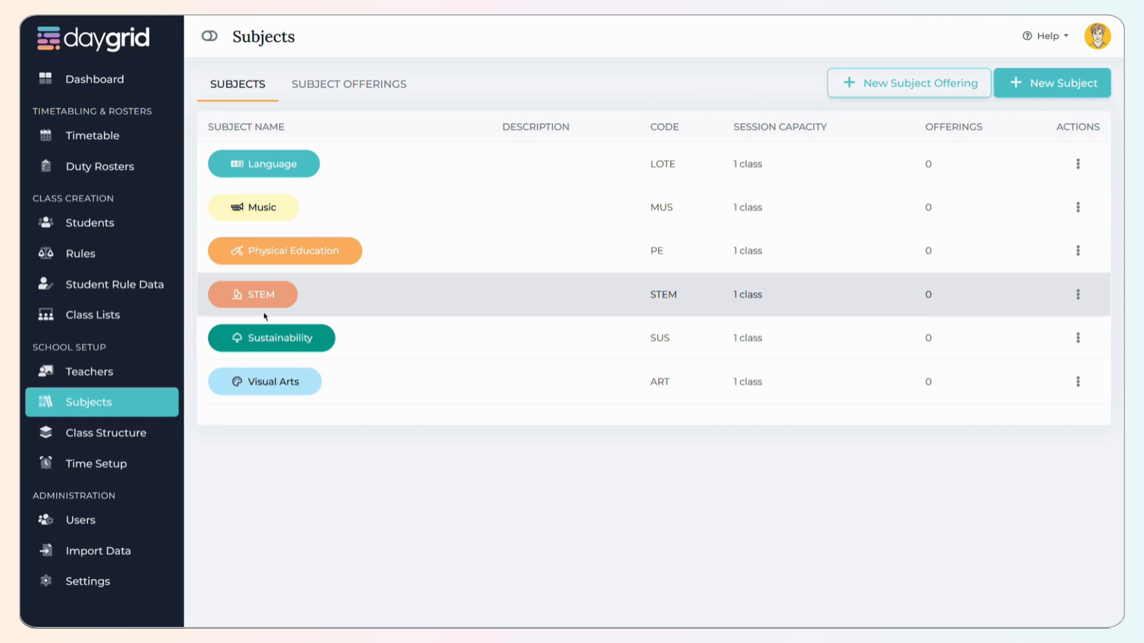
Start a new subject and name it "Multi Year Level Sport".
click(355, 82)
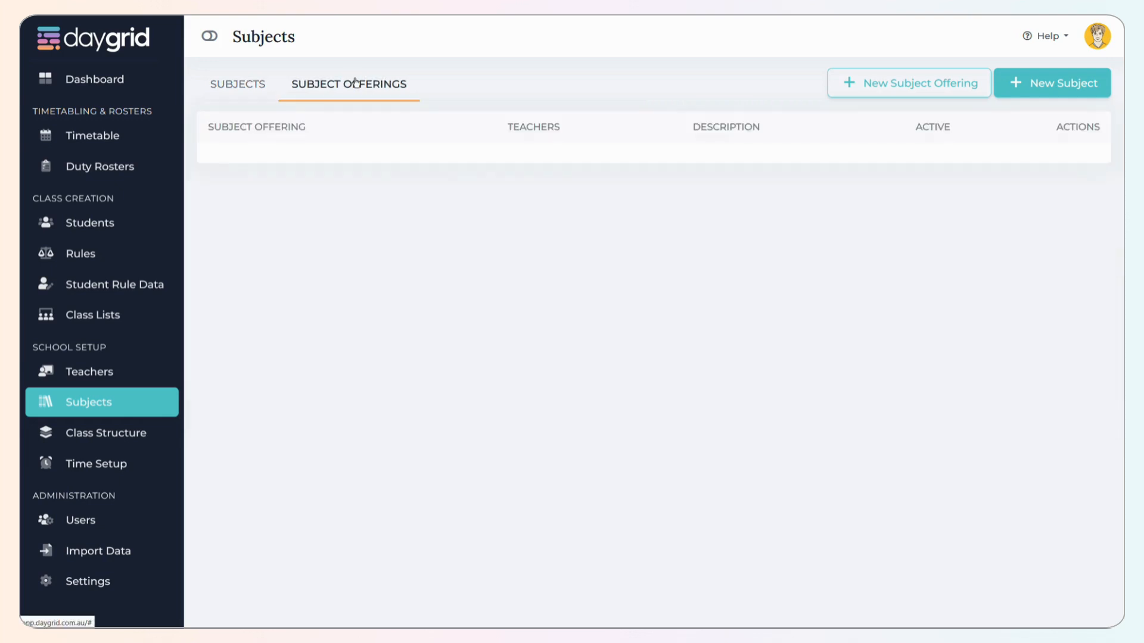
click(237, 86)
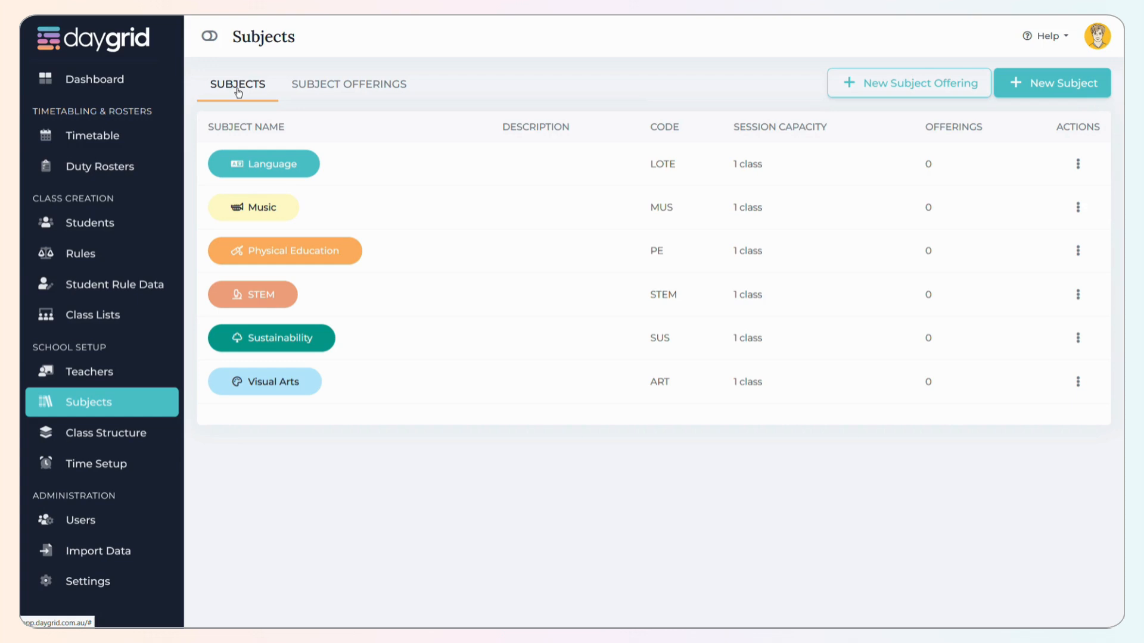
click(1073, 90)
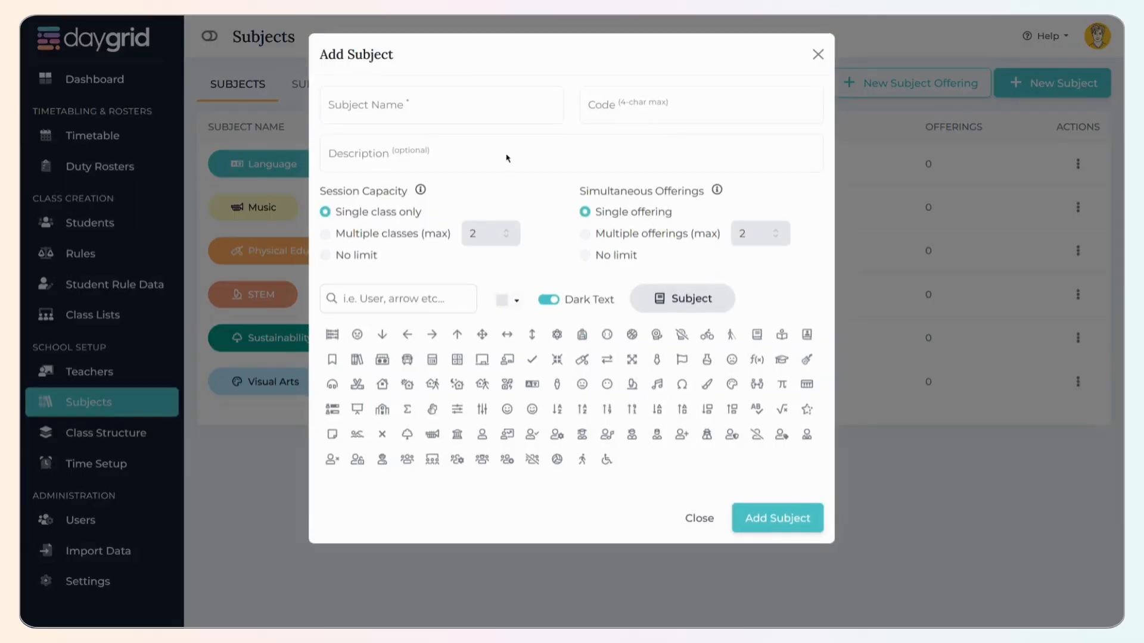
click(465, 103)
text(Mult)
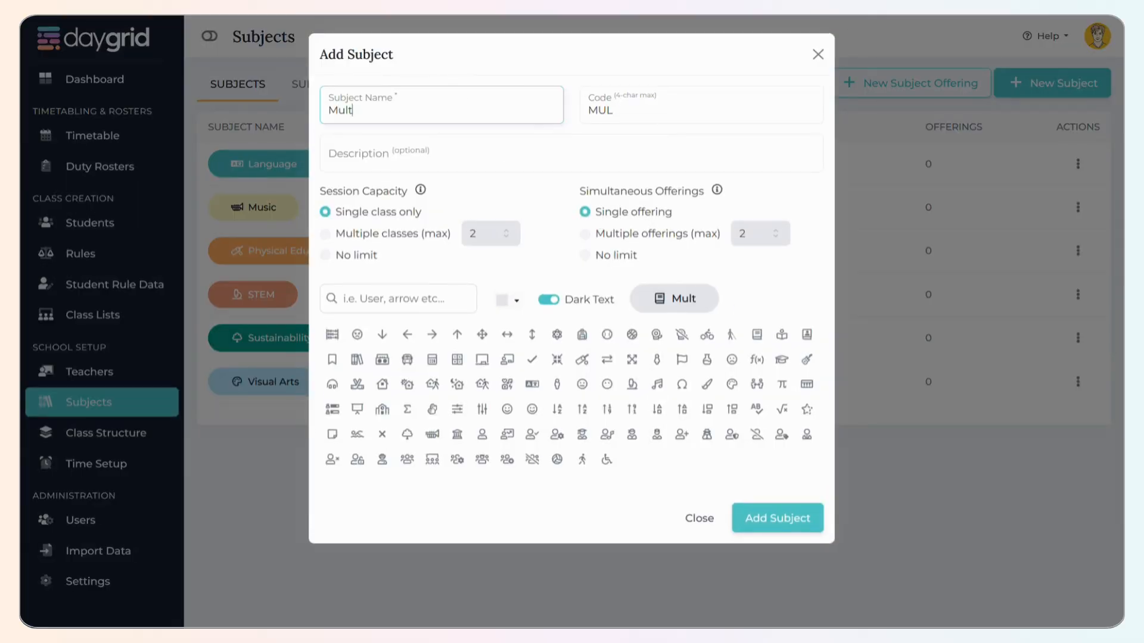
text(i Year Level )
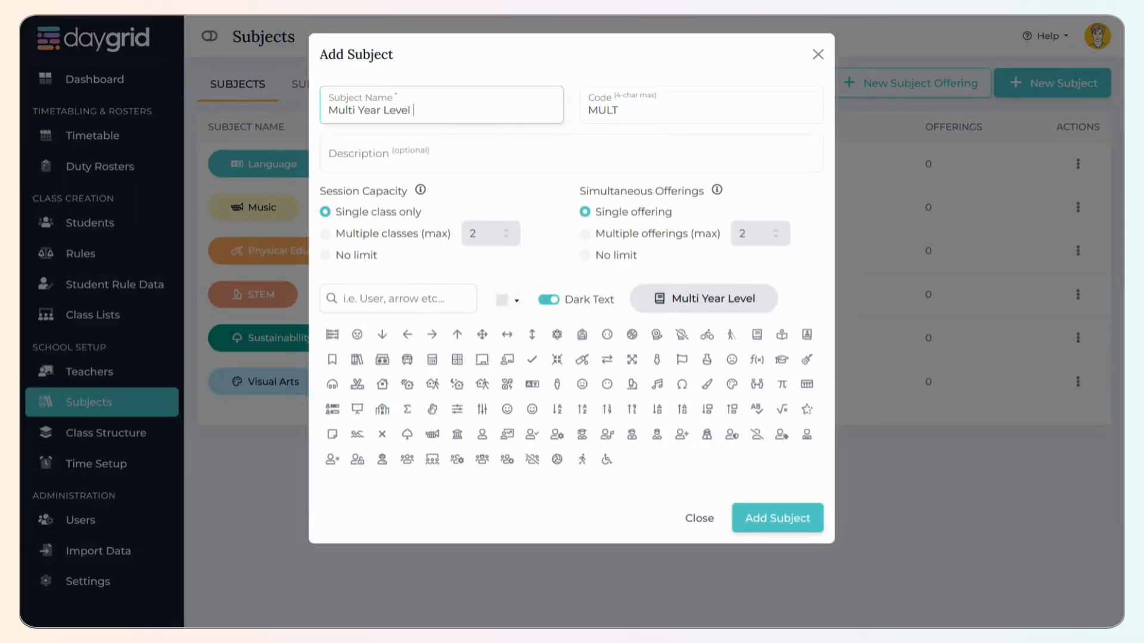
text(Sport)
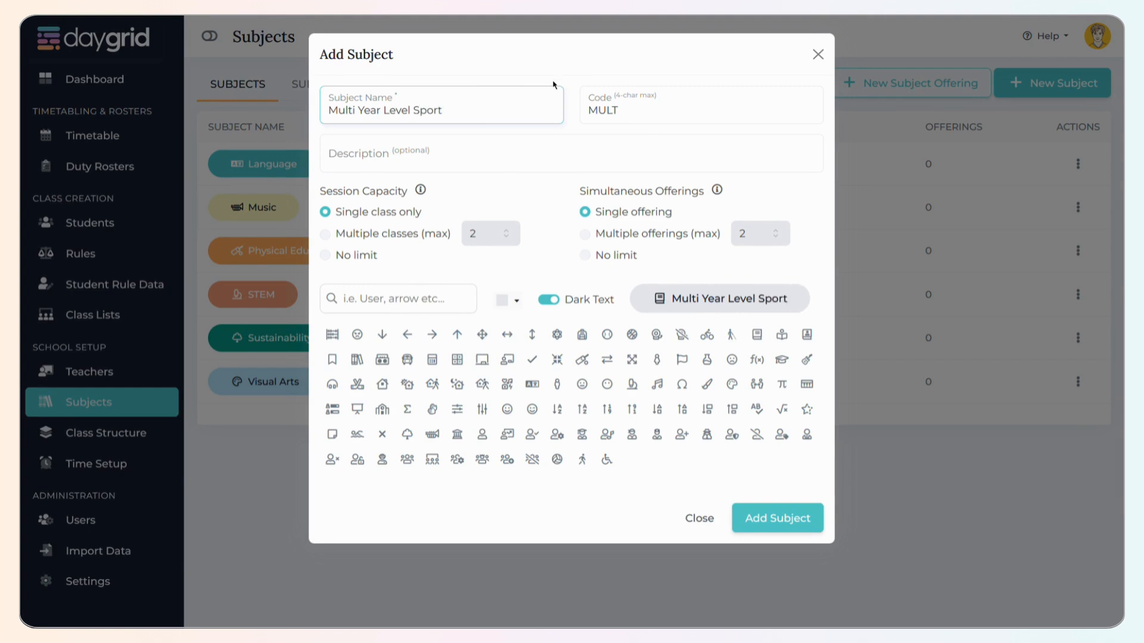
key(Tab)
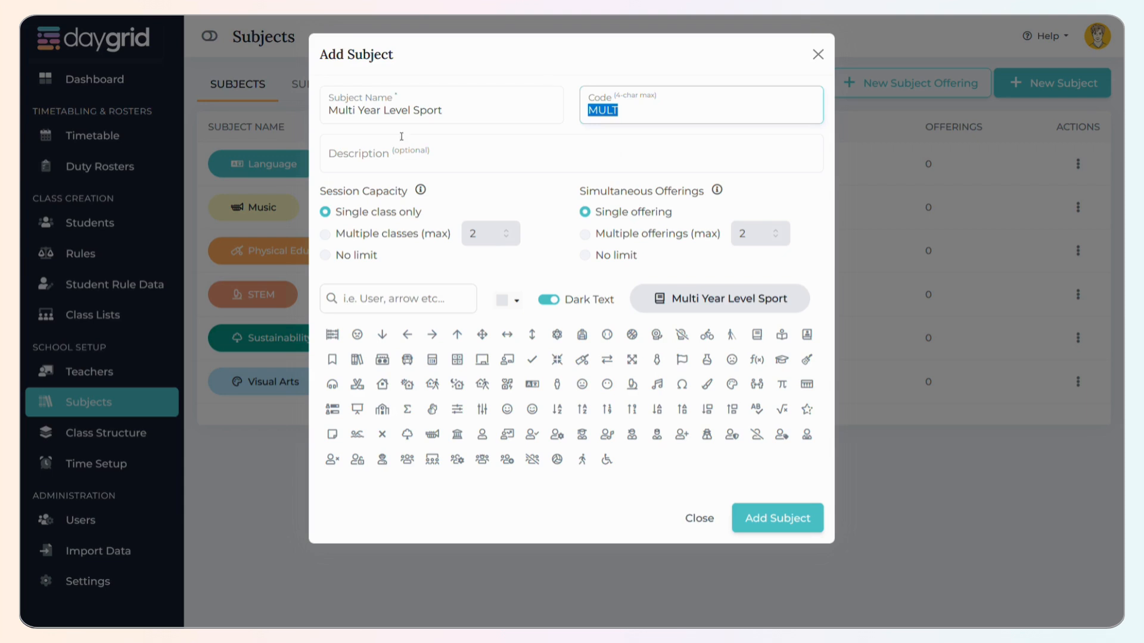
Replace the new subject's code with SPRT and leave the description blank.
click(668, 116)
key(BackSpace)
key(BackSpace)
key(BackSpace)
key(BackSpace)
text(SPRT)
key(Tab)
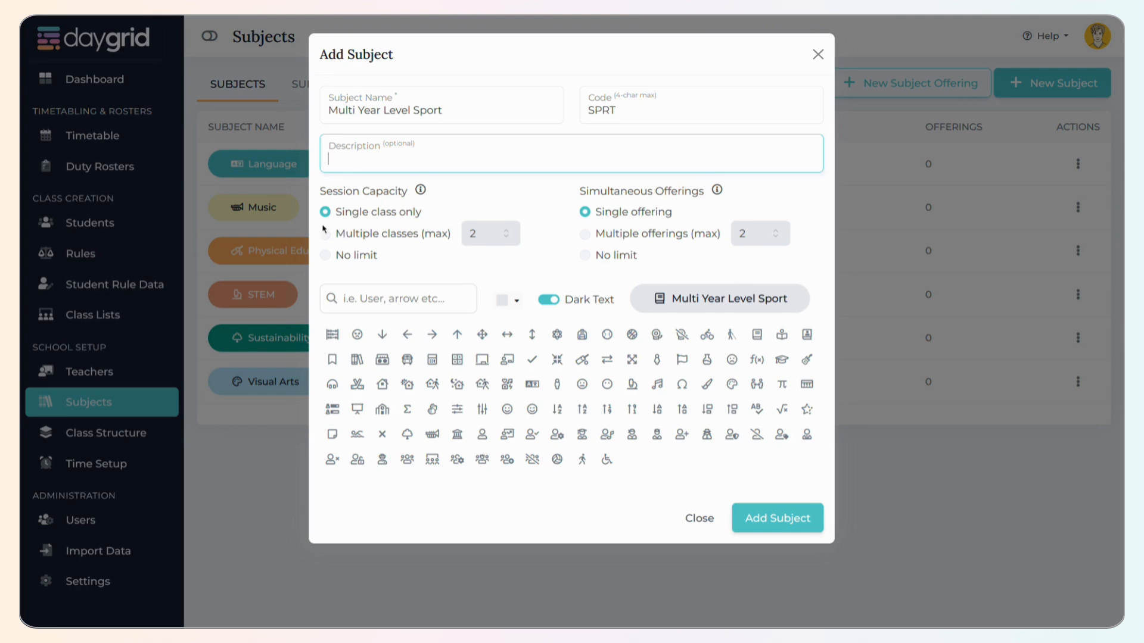
Set the subject's session capacity to multiple classes with a maximum of 3.
mouse_move(421, 190)
click(412, 236)
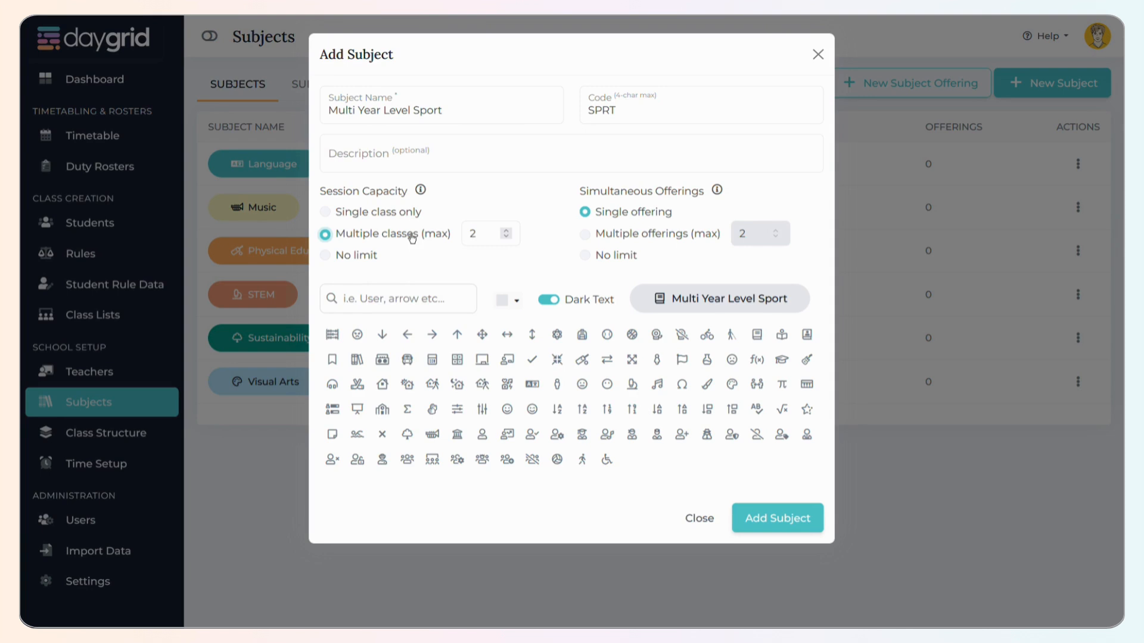
click(343, 257)
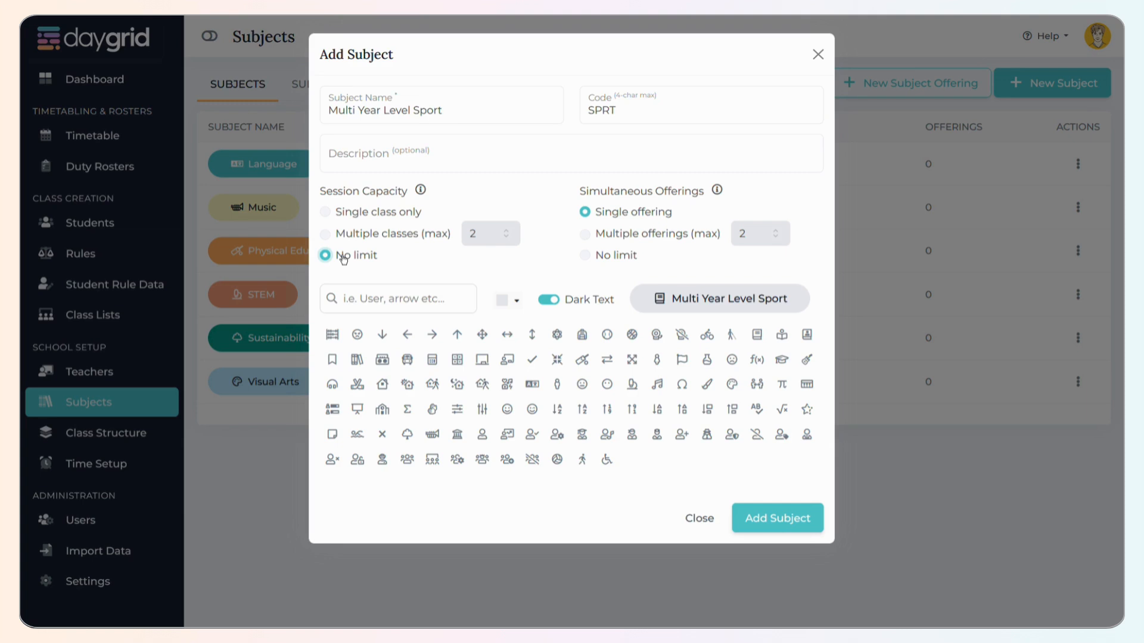
click(357, 234)
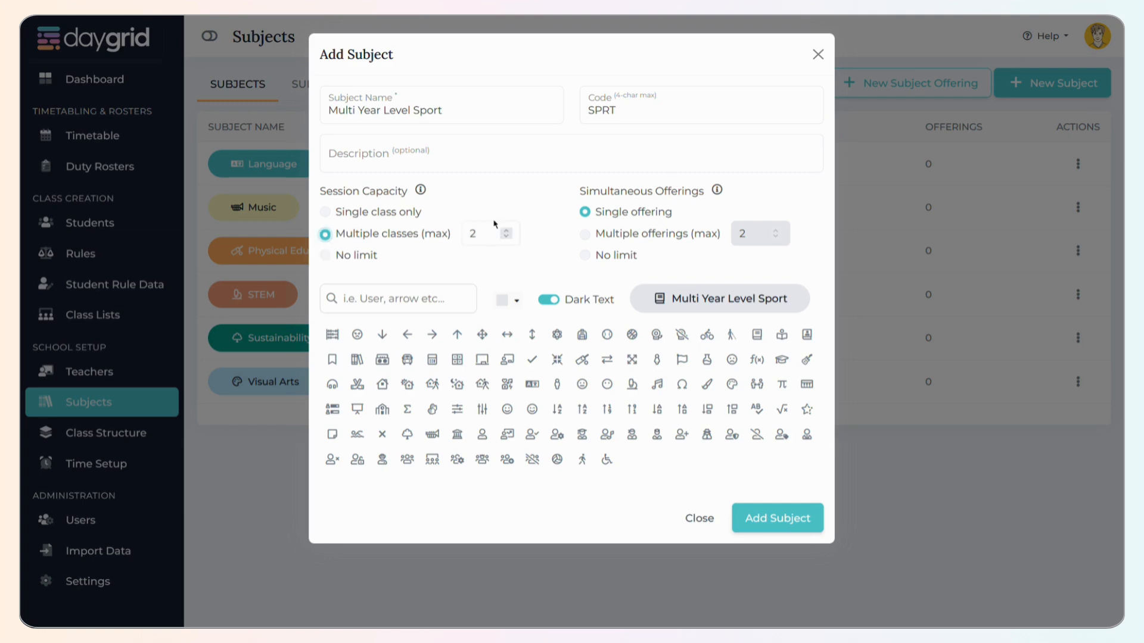
click(507, 232)
click(507, 230)
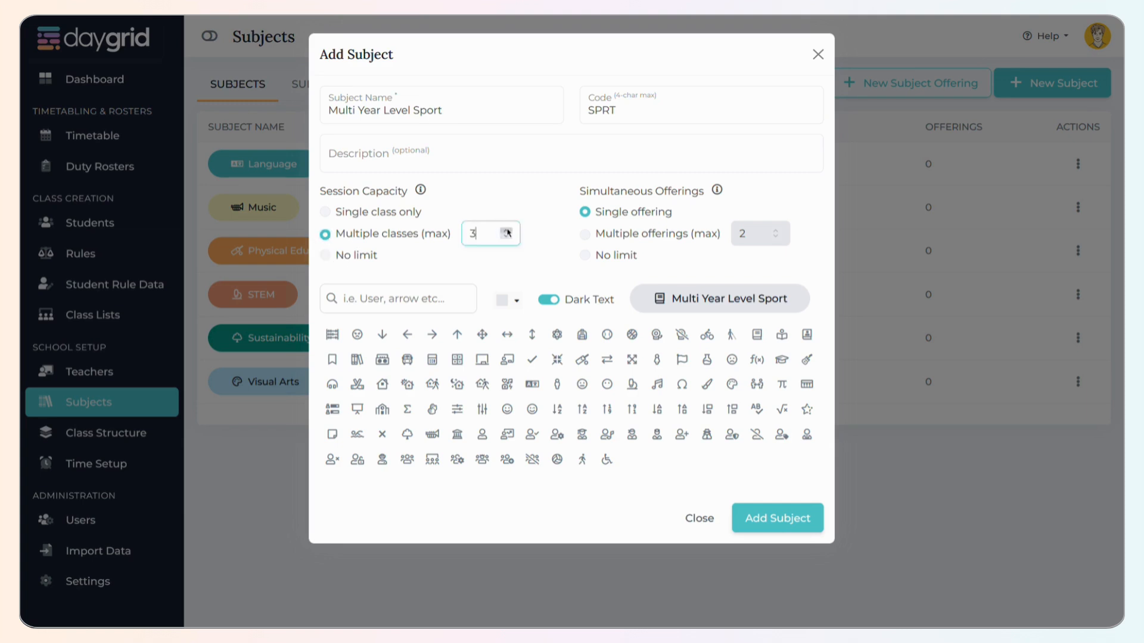
Style the subject label with a purple colour, dark text turned off and a ball icon, and add the subject.
click(505, 300)
click(550, 381)
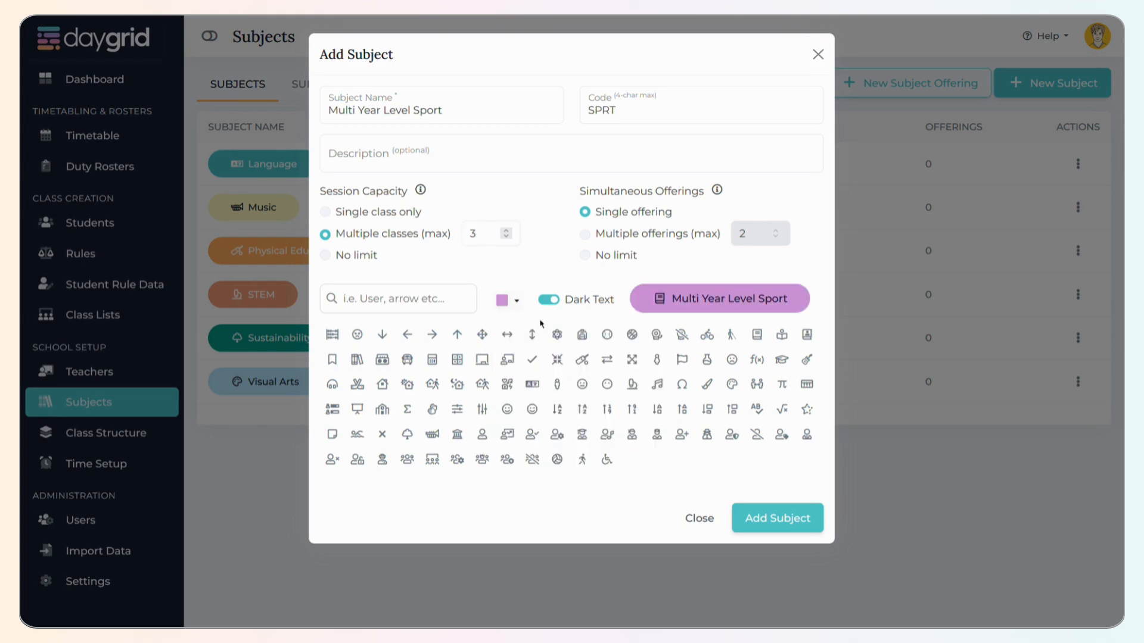
click(515, 300)
click(573, 392)
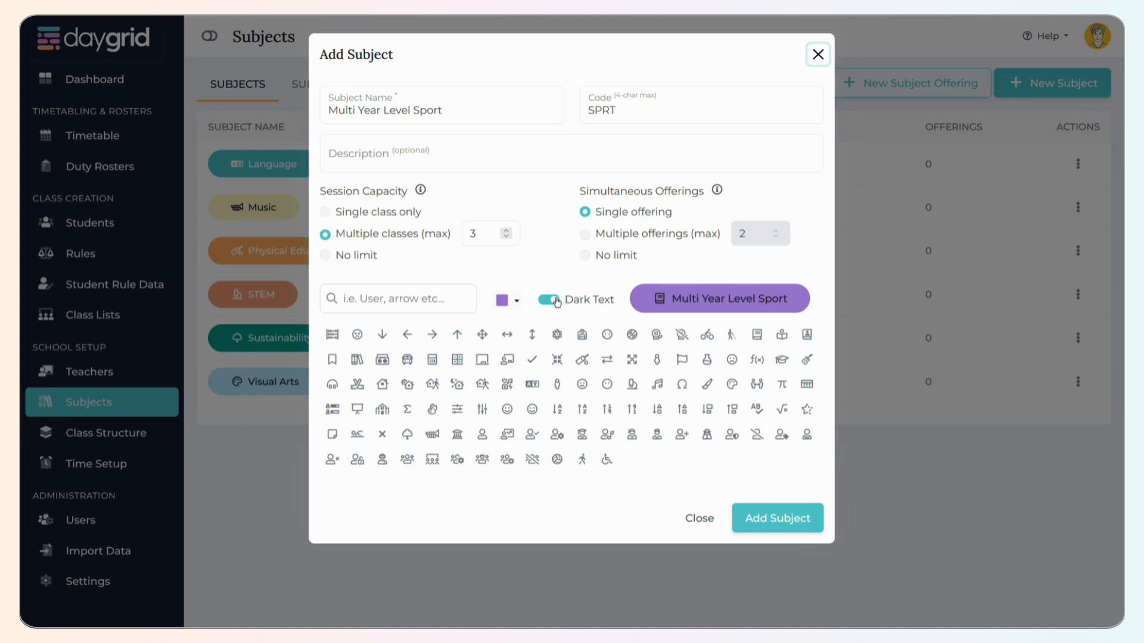
click(554, 301)
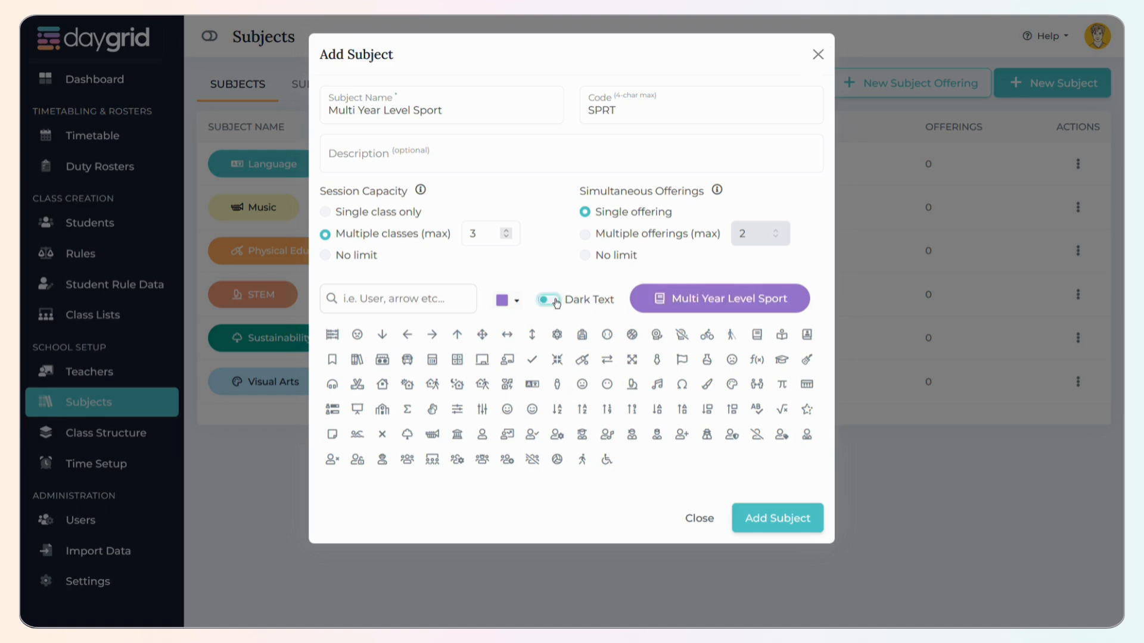
click(632, 334)
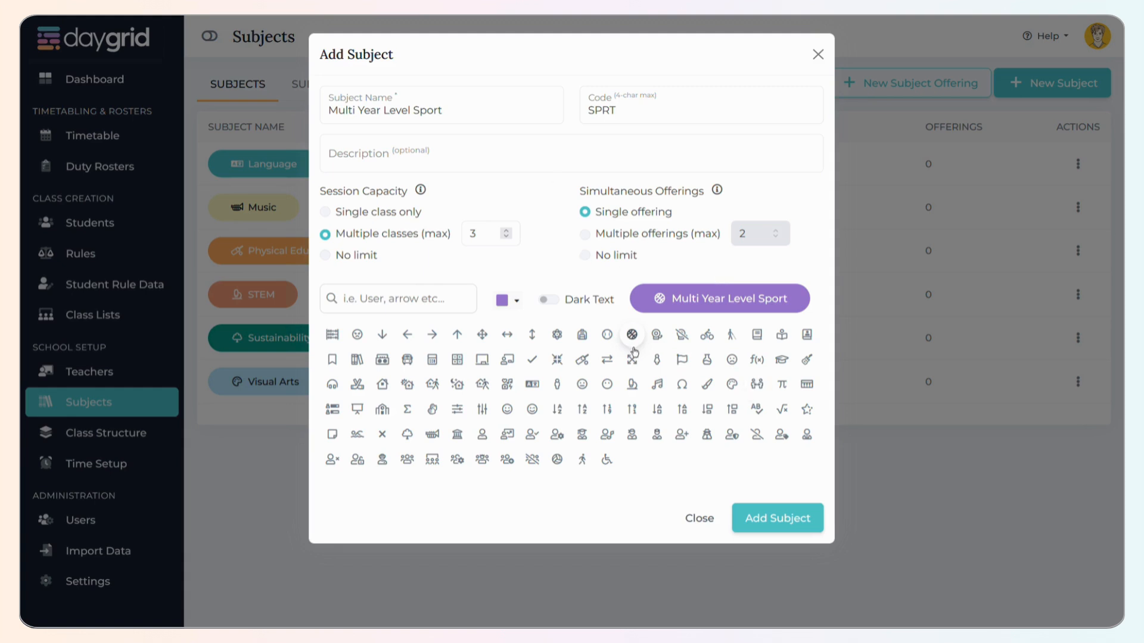
click(773, 530)
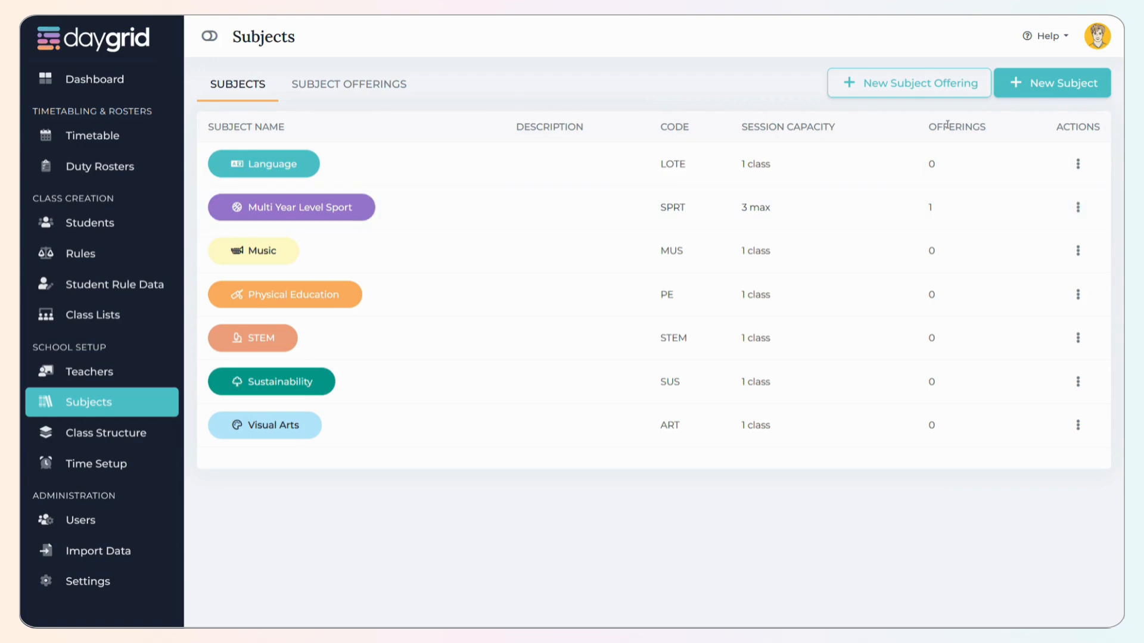
Review the edit settings of the Visual Arts subject and close them without saving.
click(1078, 208)
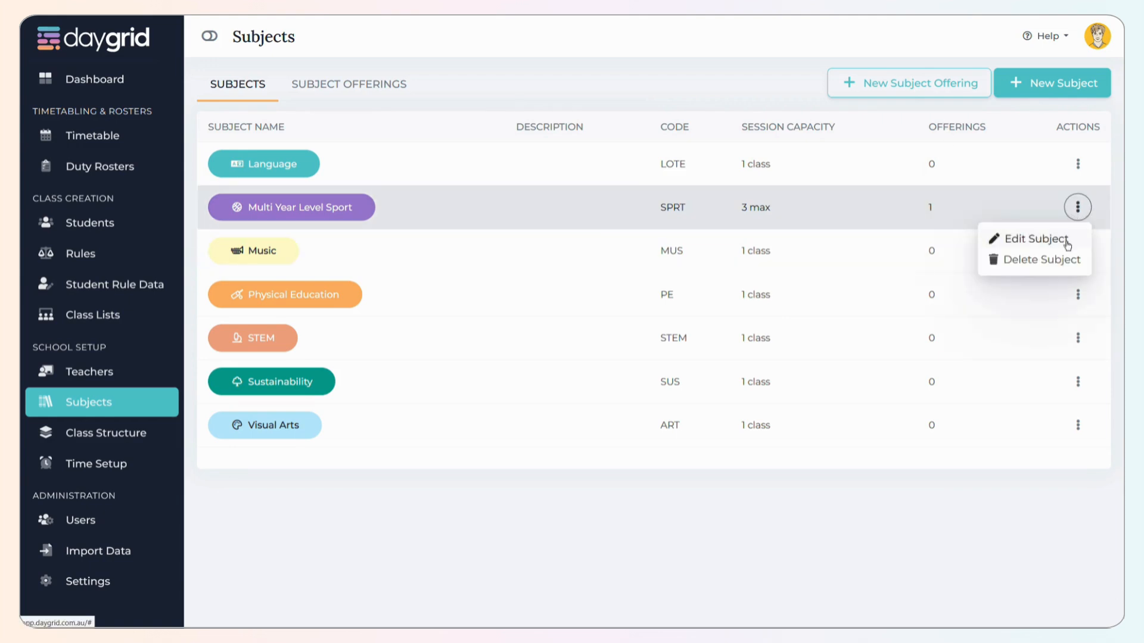
click(1078, 338)
click(925, 522)
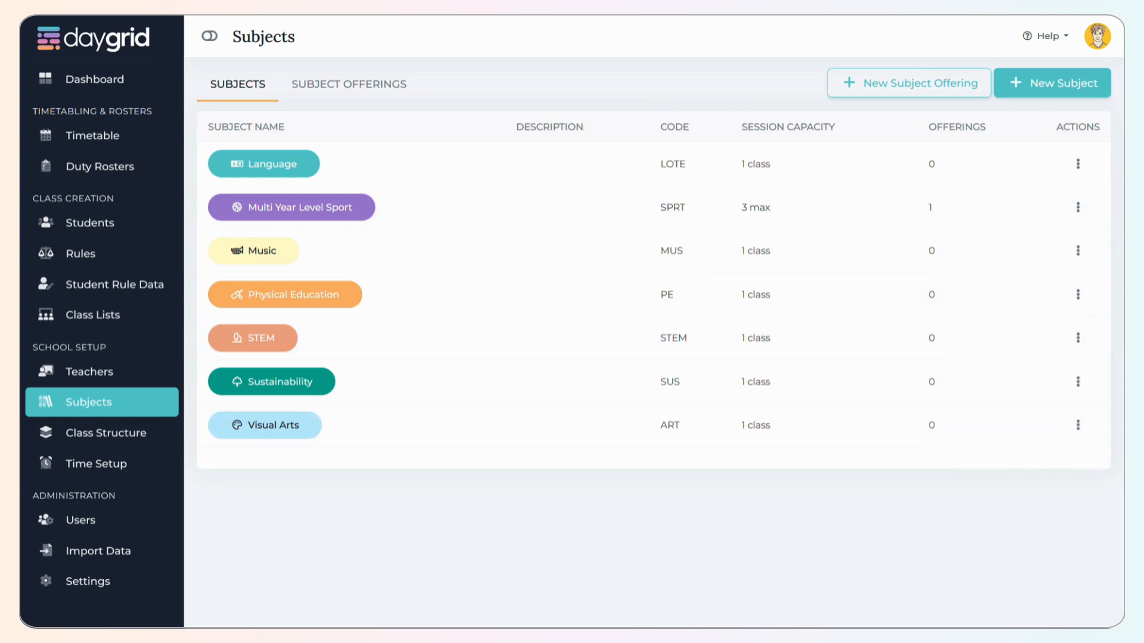
click(1078, 425)
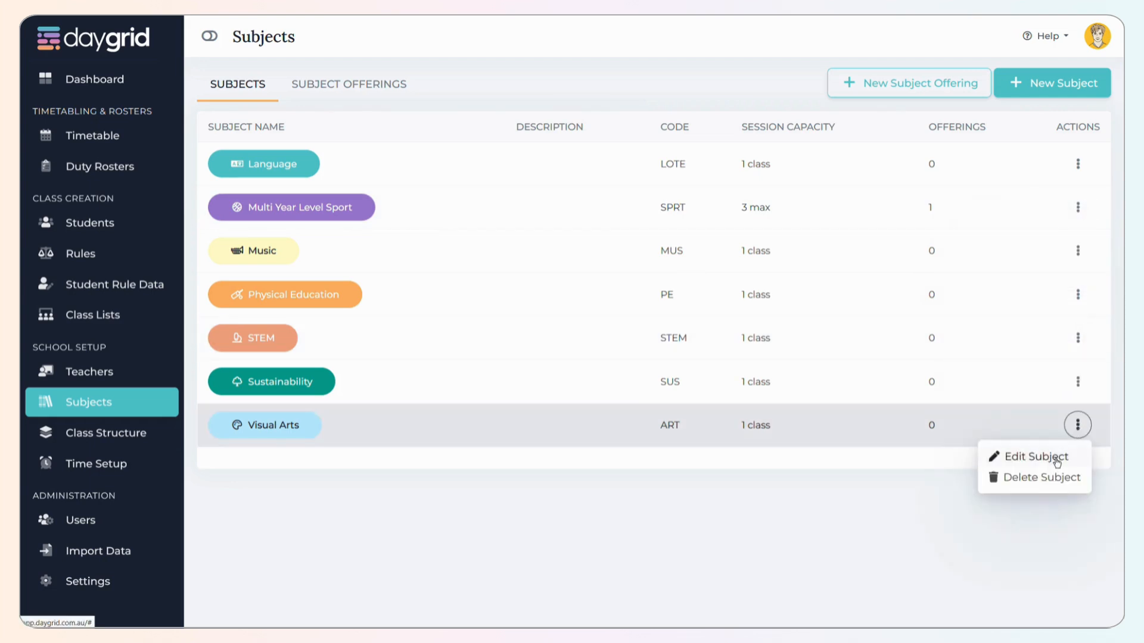
click(1053, 462)
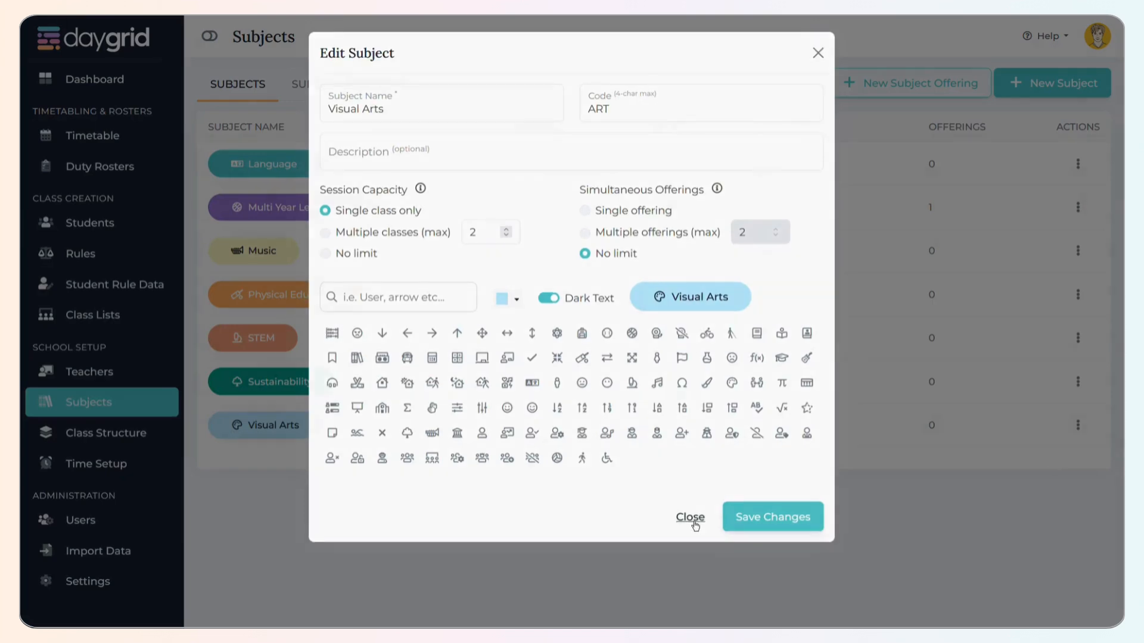
click(690, 519)
Bring up the deletion confirmation for the Visual Arts subject and dismiss it without deleting.
click(1078, 425)
click(1045, 477)
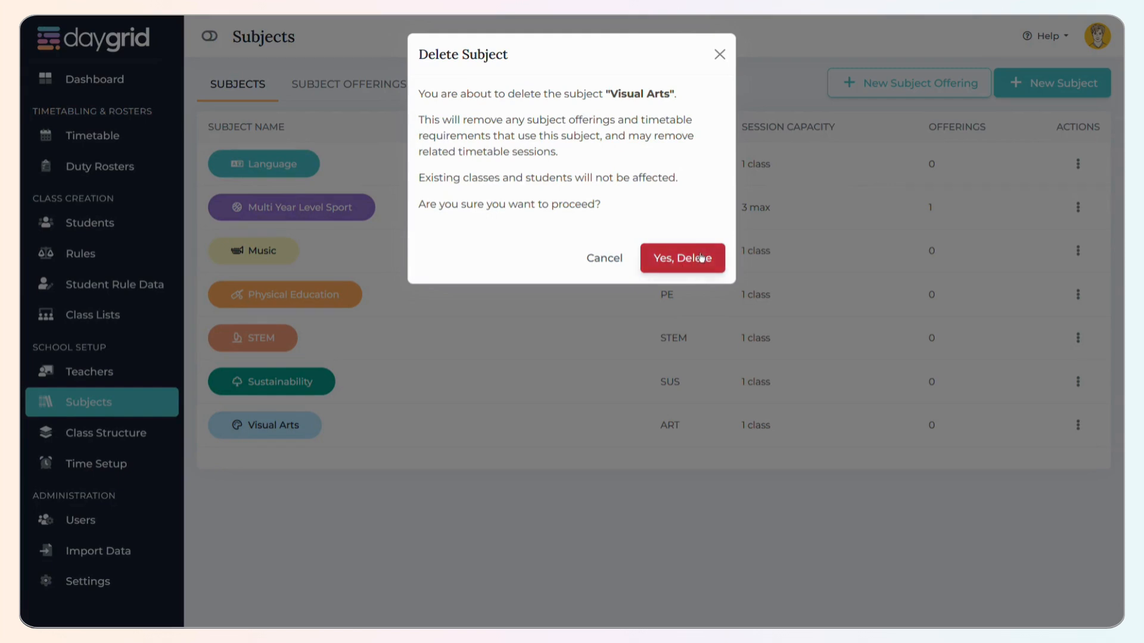
click(719, 60)
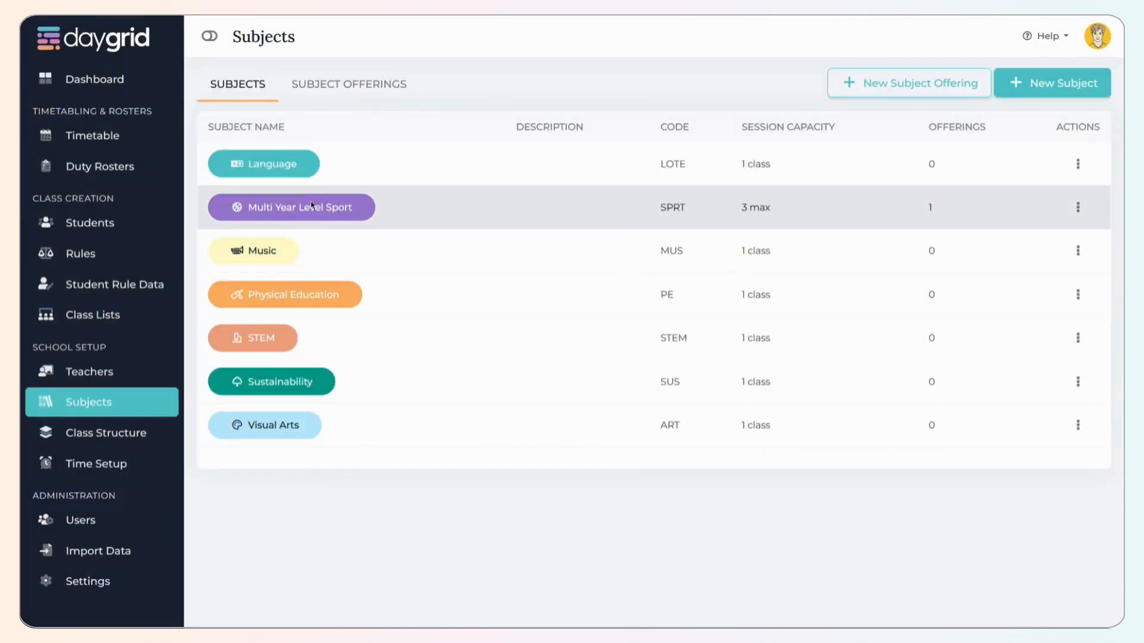
Open the unassigned Multi Year Level Sport offering for editing and assign the fifth listed teacher to it.
click(364, 96)
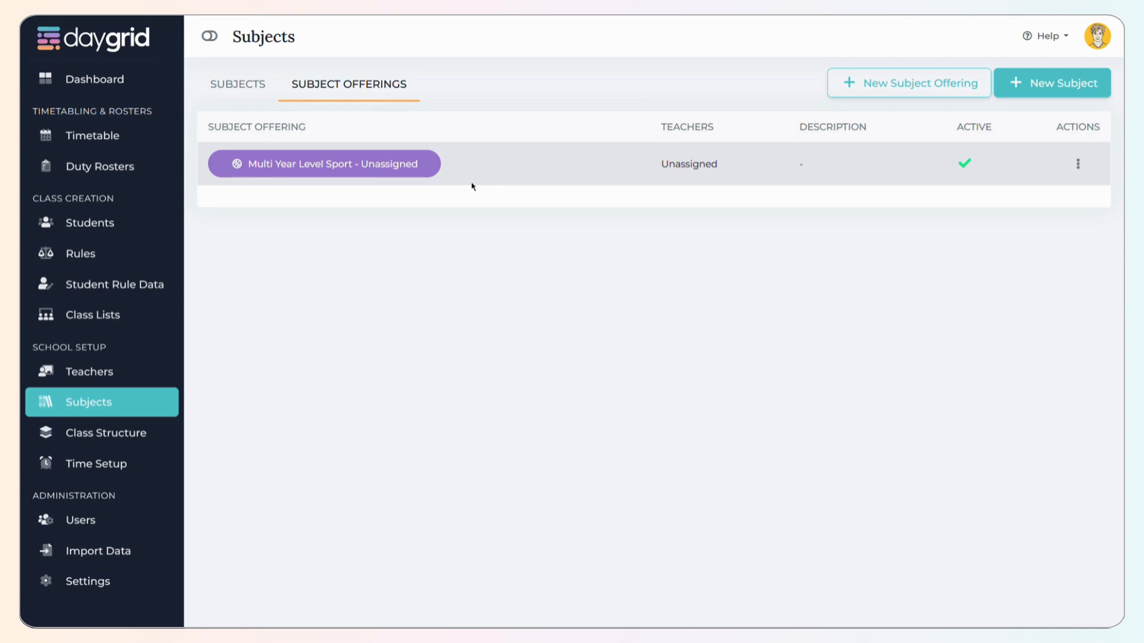
click(1078, 166)
click(1007, 193)
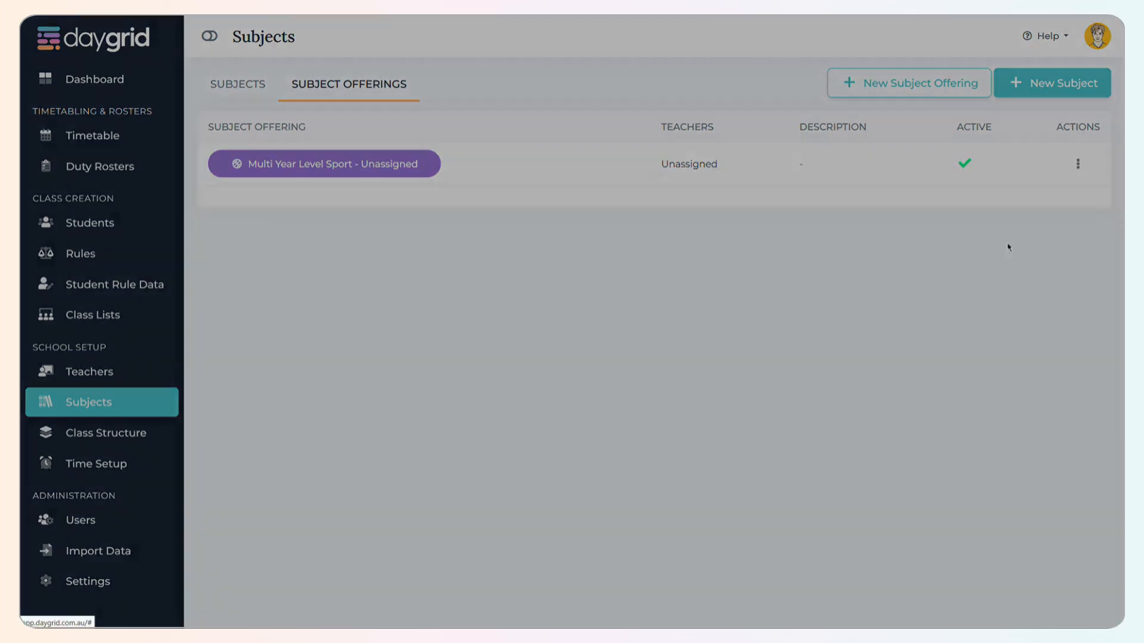
click(517, 264)
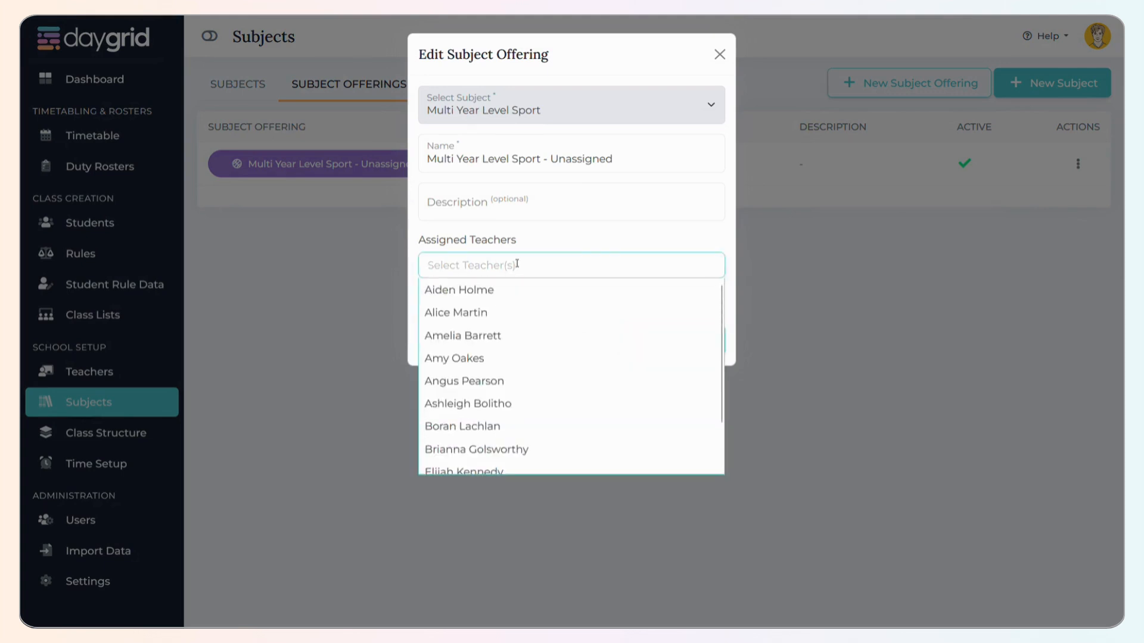
click(523, 382)
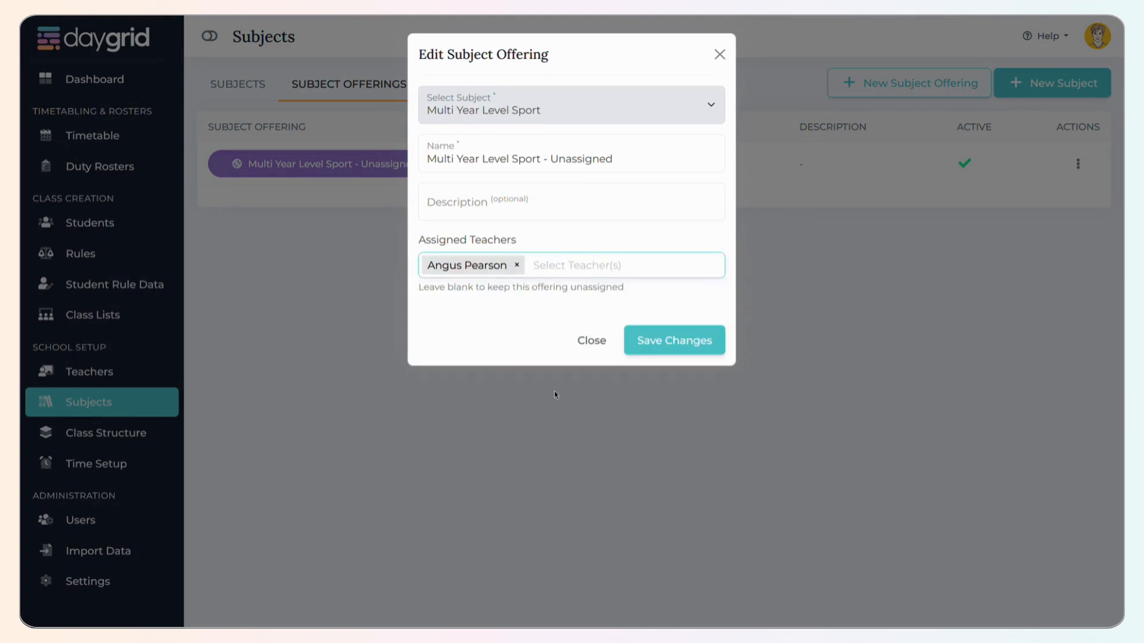
Rename the offering as "SPRT - " followed by the assigned teacher's initial and surname, and save the changes.
click(646, 156)
triple_click(647, 157)
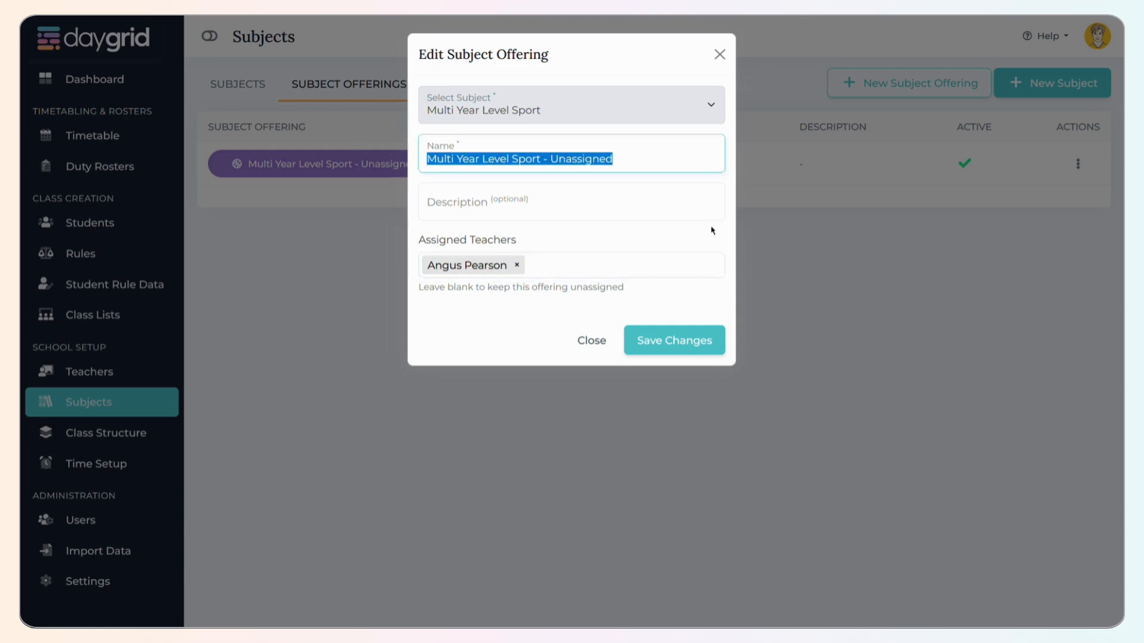
text(SPRT - A)
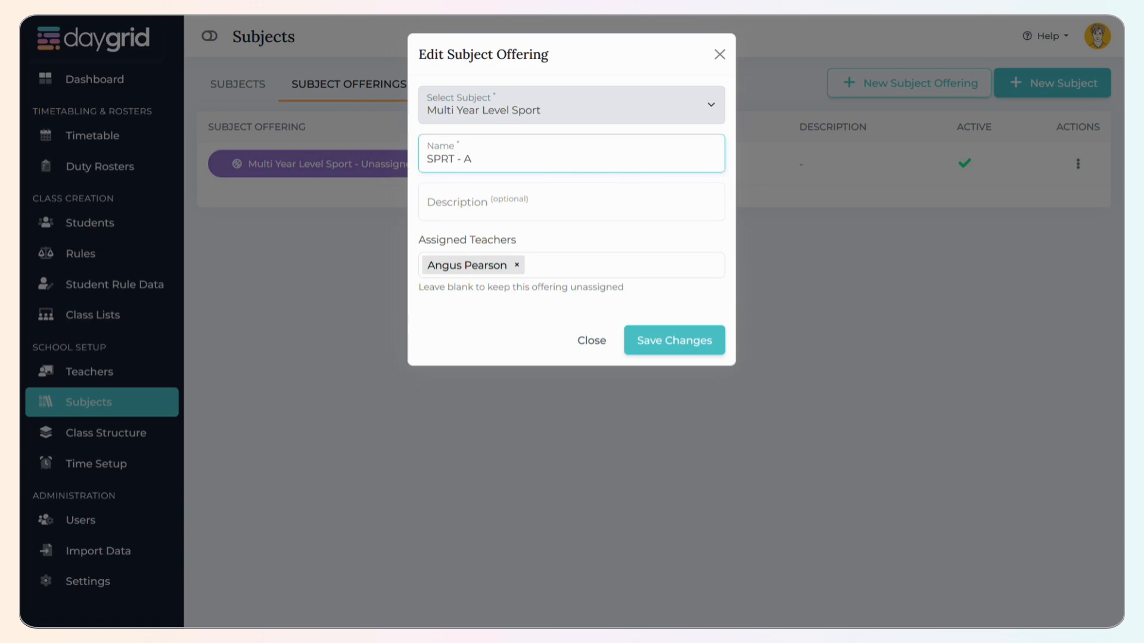
text(. Pearson)
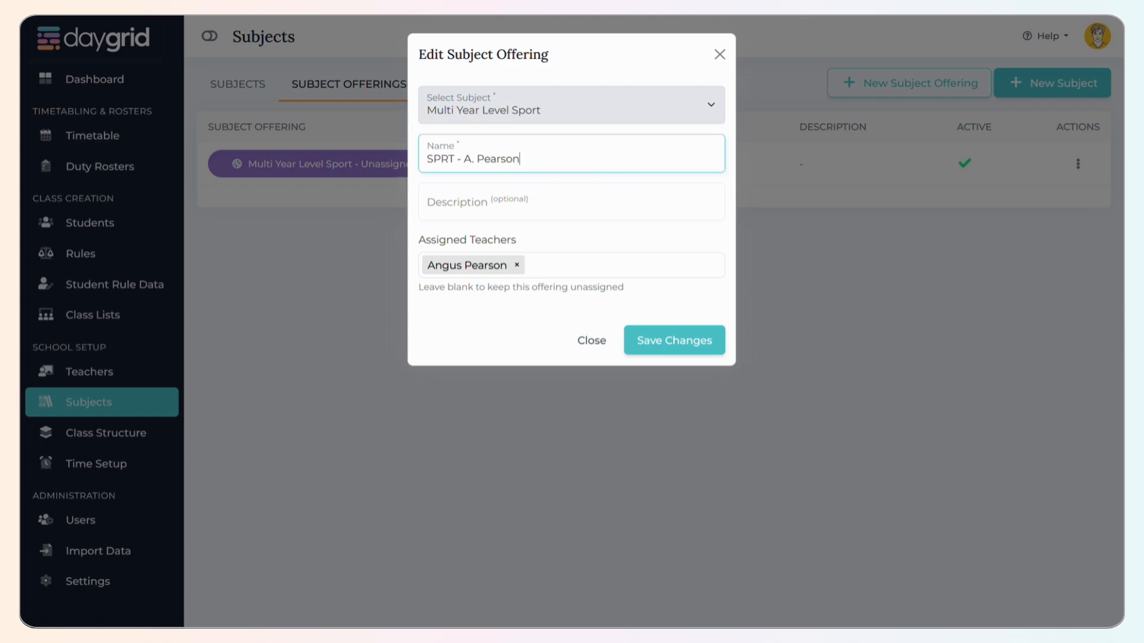
click(703, 342)
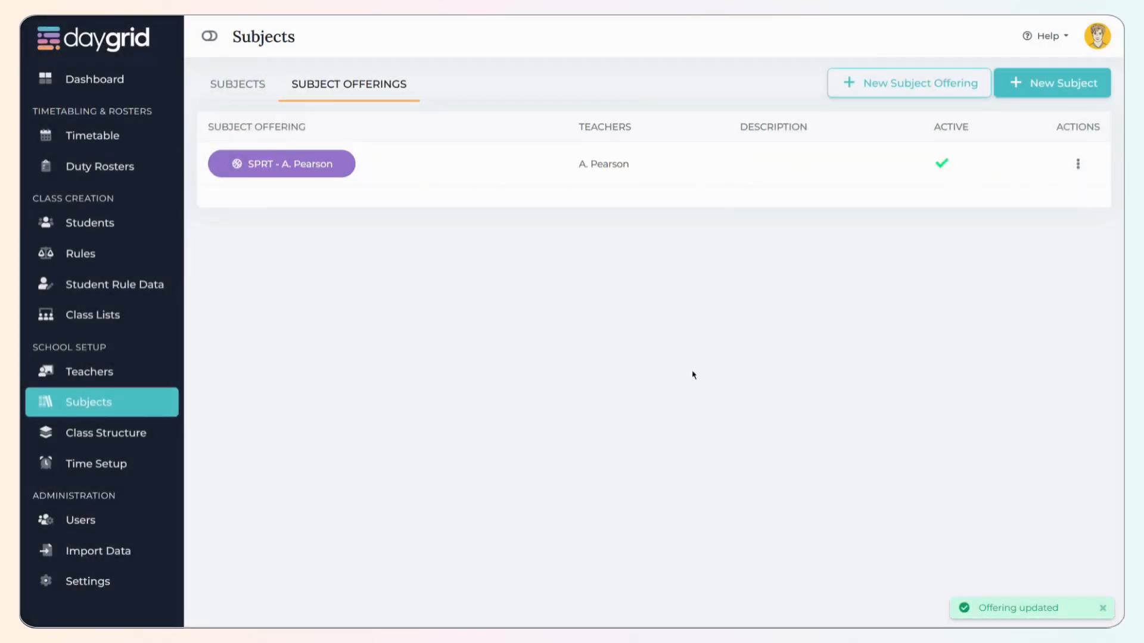
Check the subjects list and add a Music subject offering assigned to the first listed teacher.
click(245, 84)
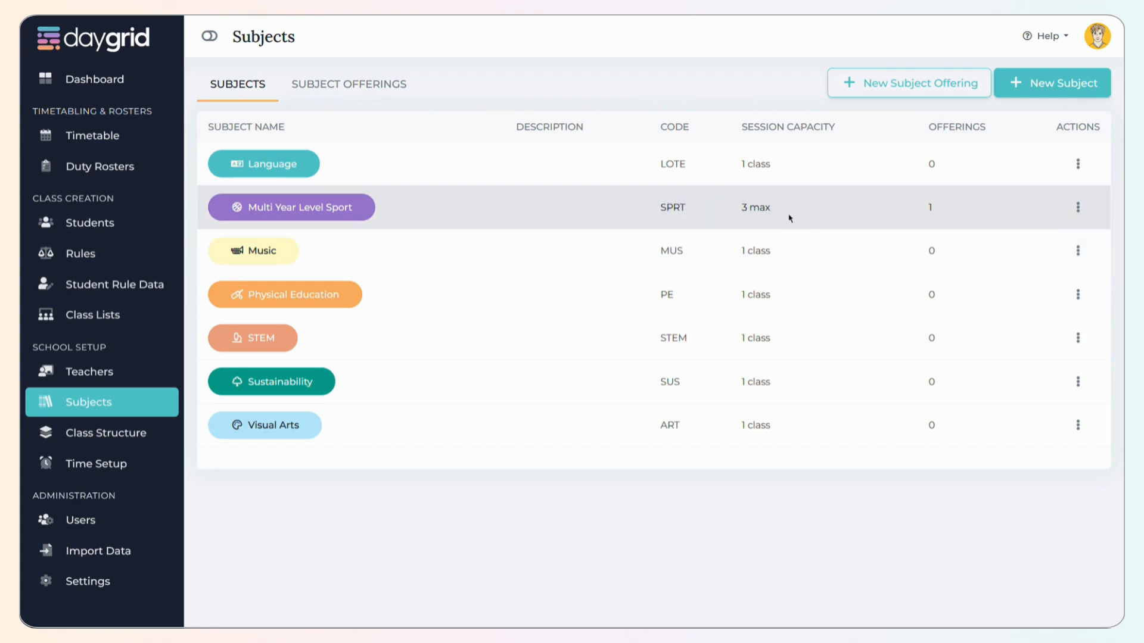
click(394, 84)
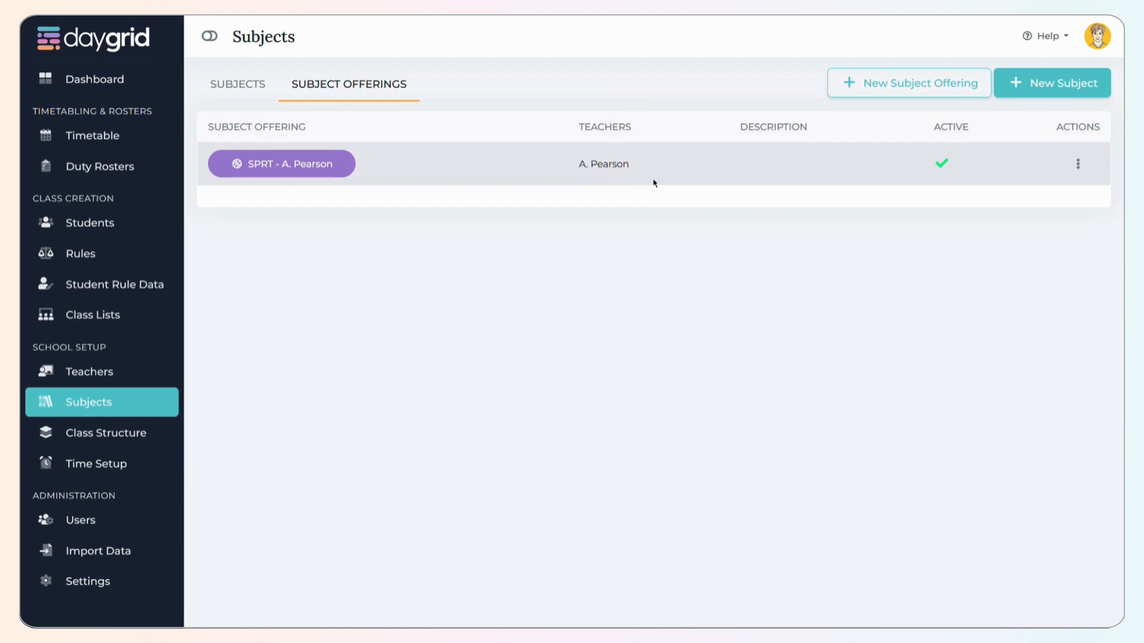
click(864, 85)
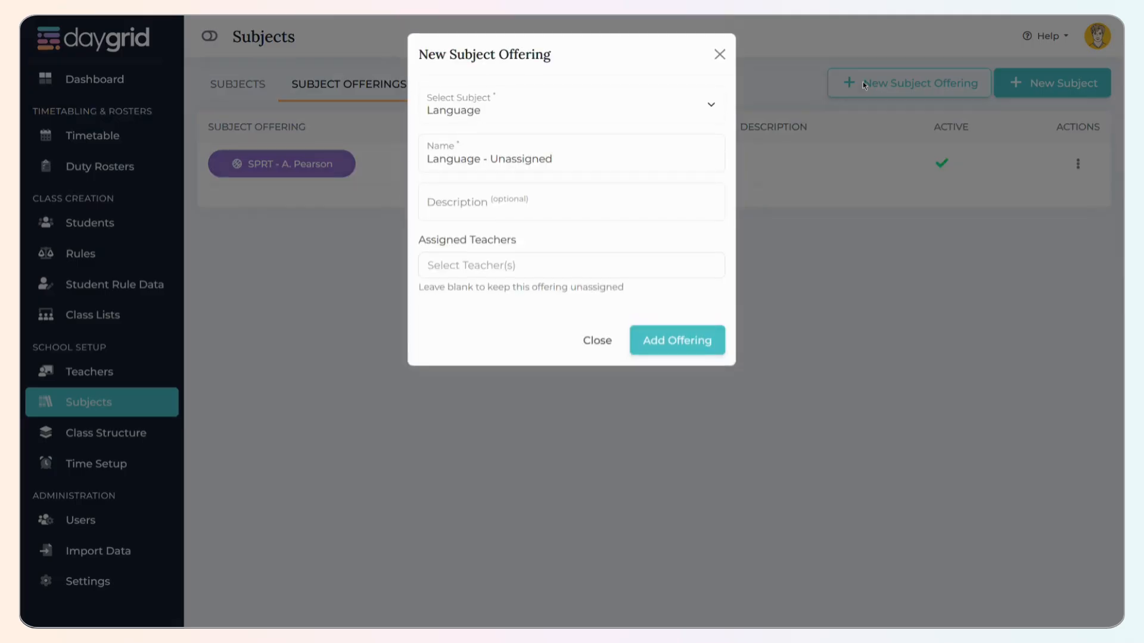
click(635, 107)
click(491, 194)
click(560, 114)
click(456, 194)
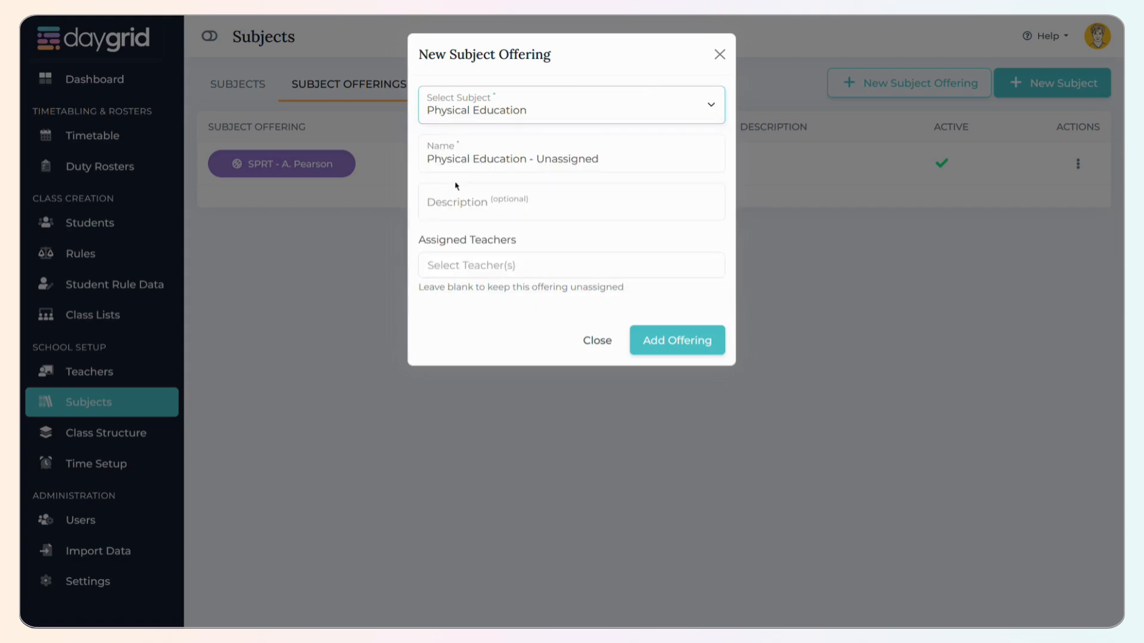
click(486, 271)
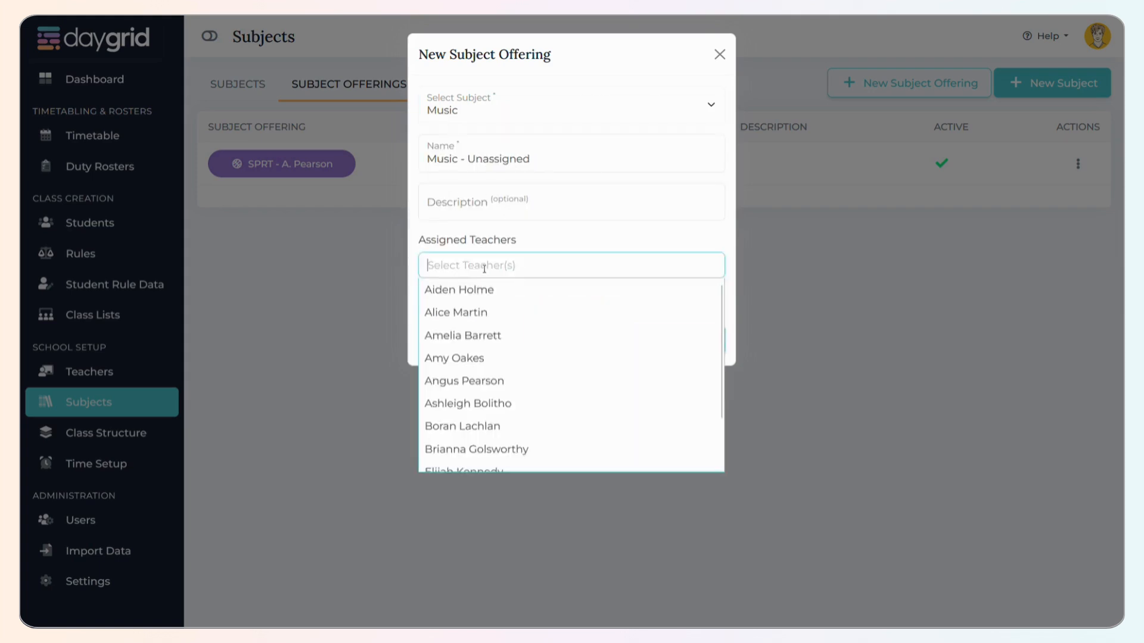
click(472, 288)
click(659, 342)
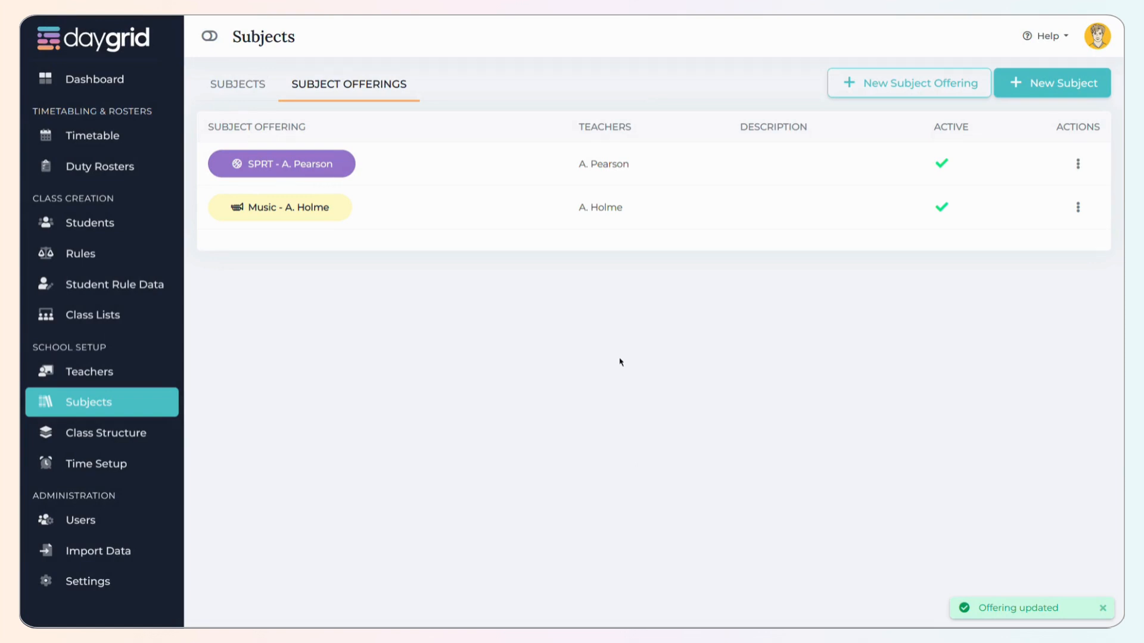
Add a second Music subject offering assigned to the seventh listed teacher.
click(875, 84)
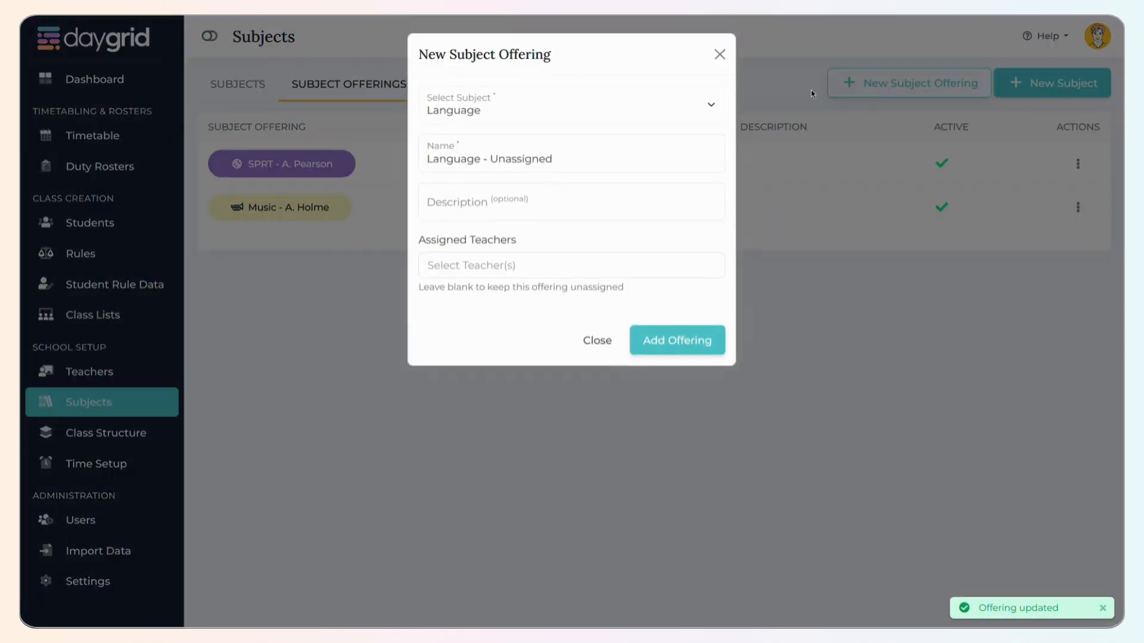
click(450, 109)
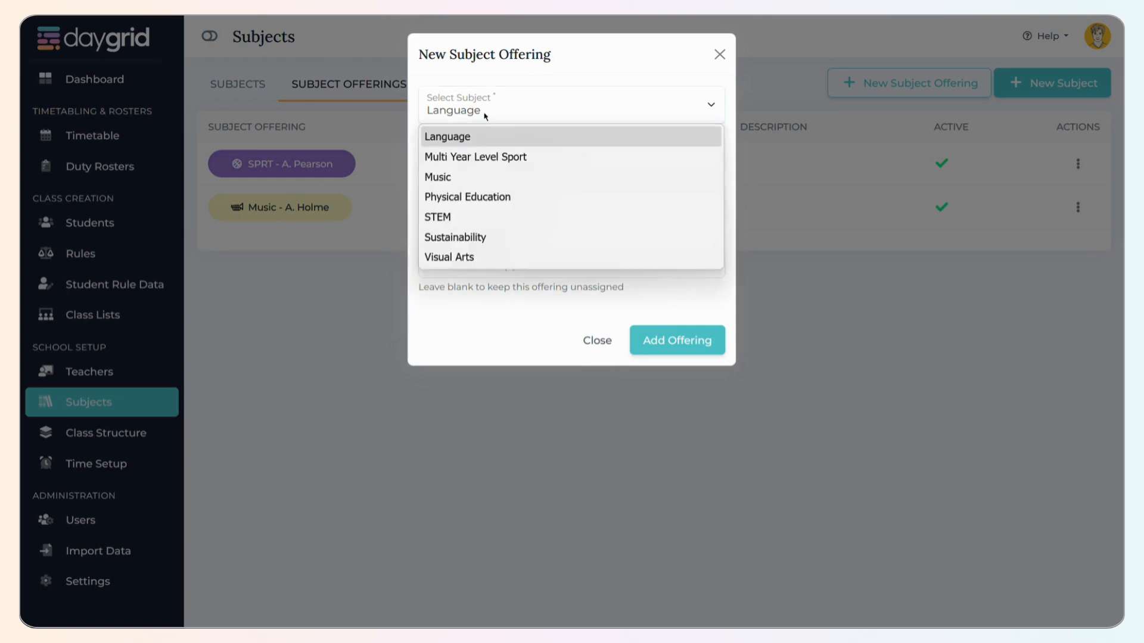
click(459, 176)
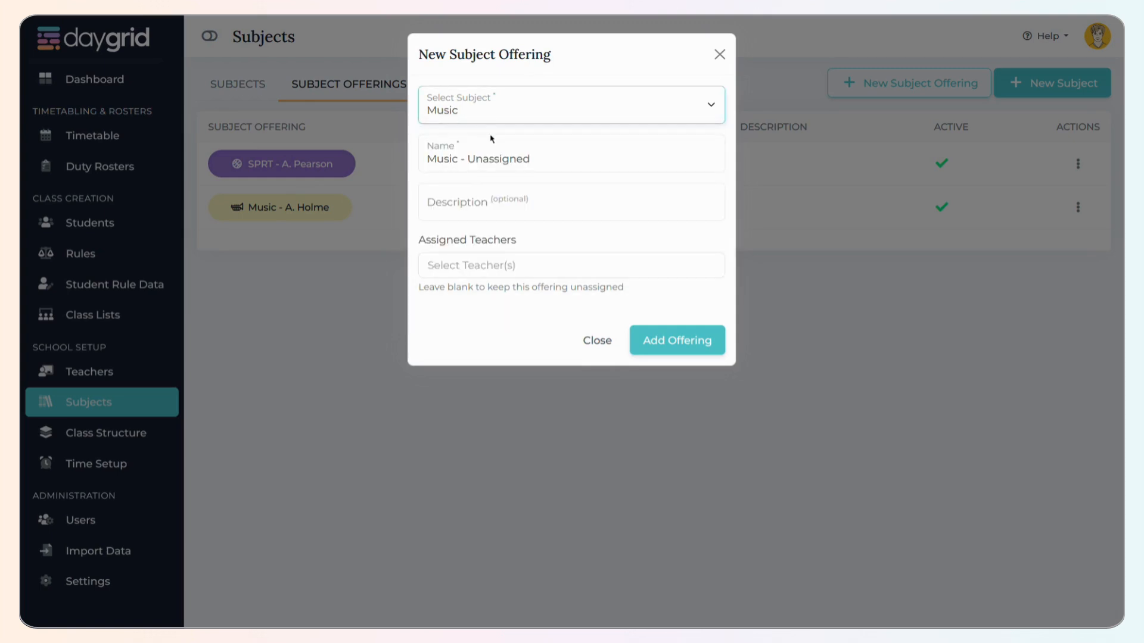
click(474, 268)
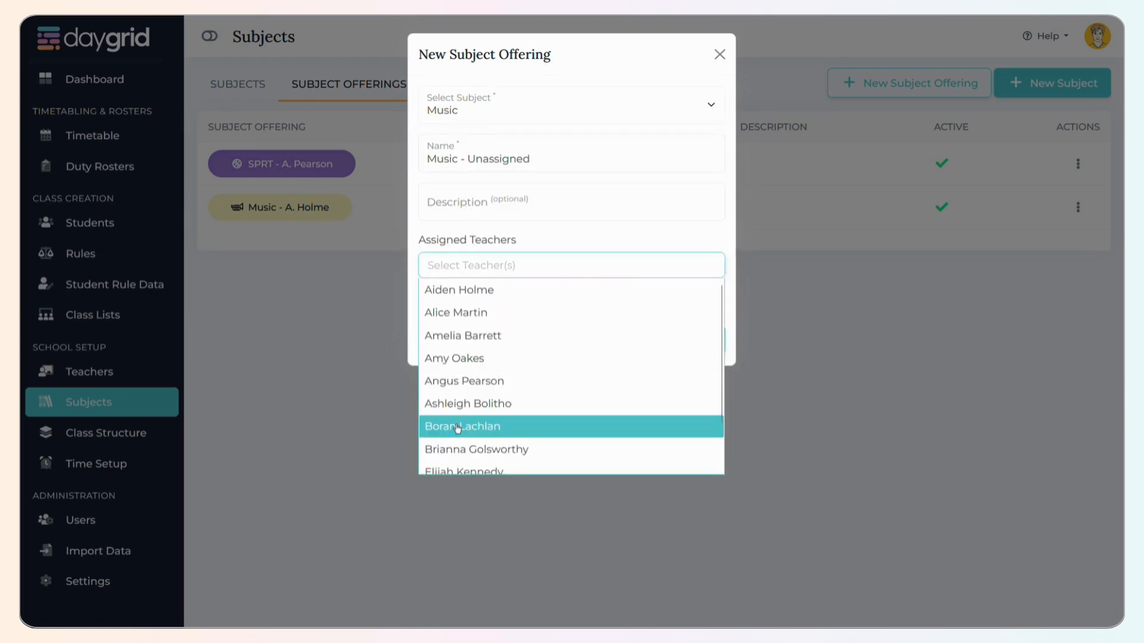
click(458, 426)
click(691, 342)
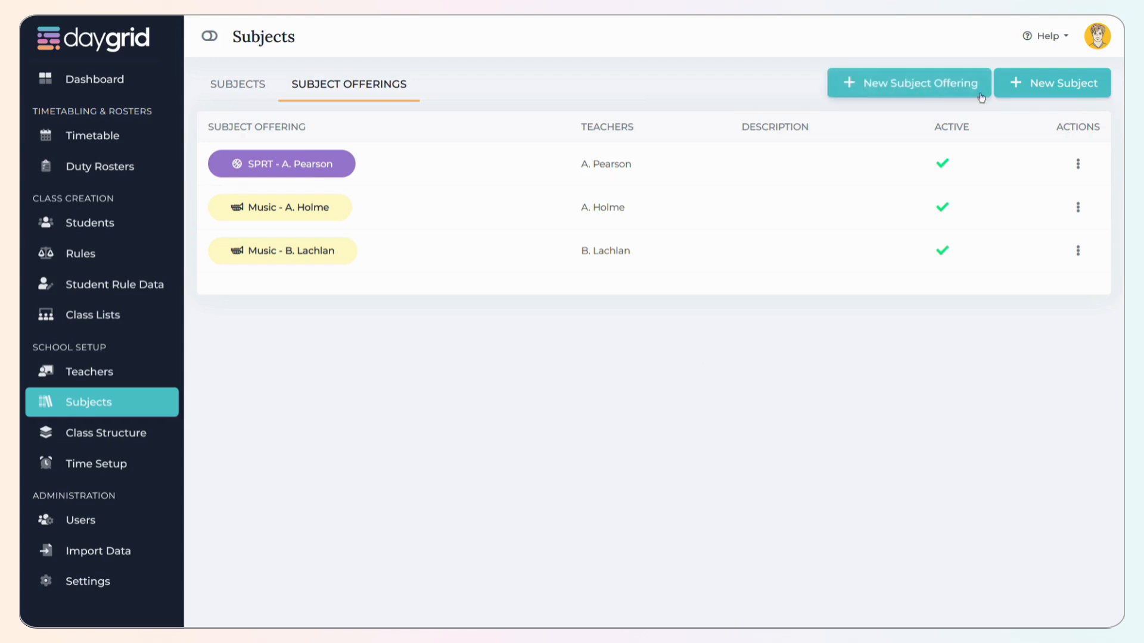
Add a Language subject offering assigned to the first listed teacher.
click(868, 83)
click(597, 101)
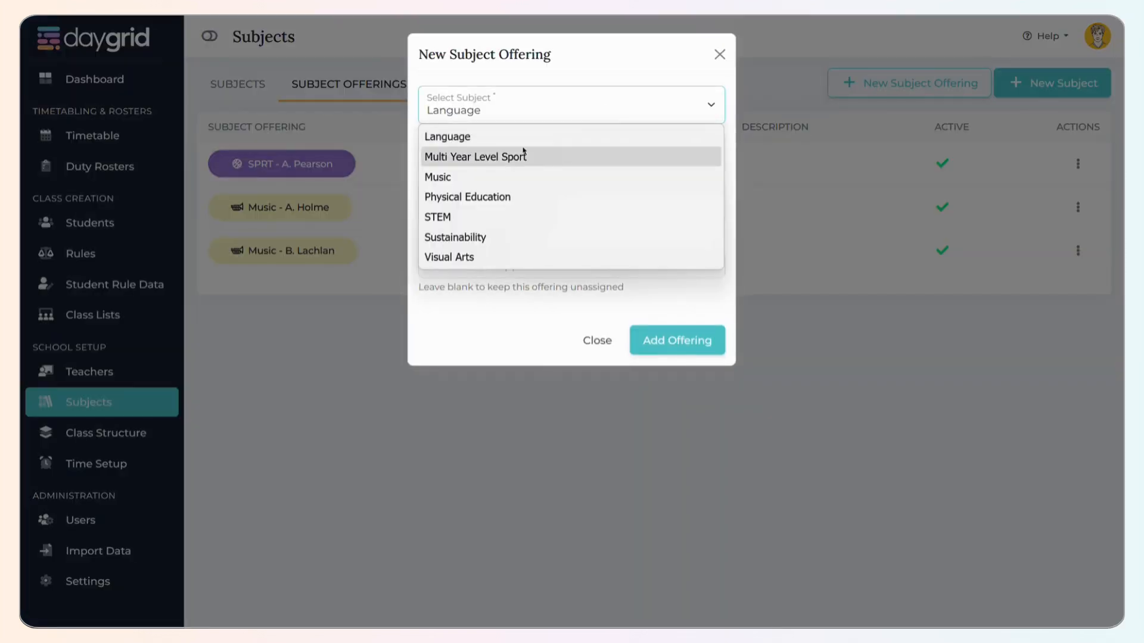
click(500, 136)
click(465, 264)
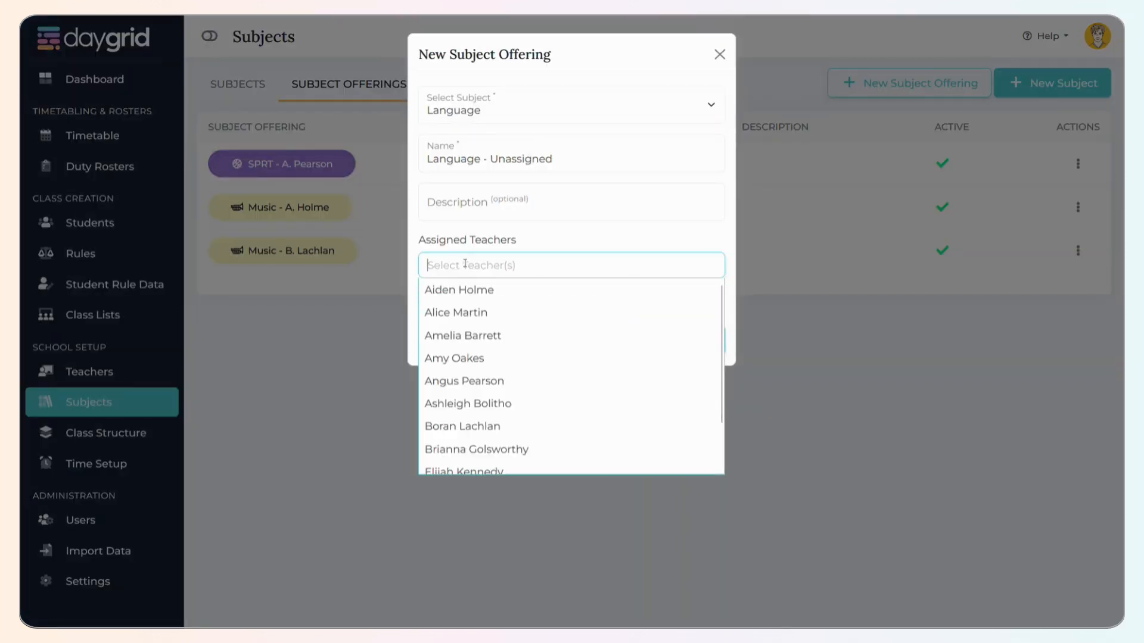
click(485, 289)
click(670, 340)
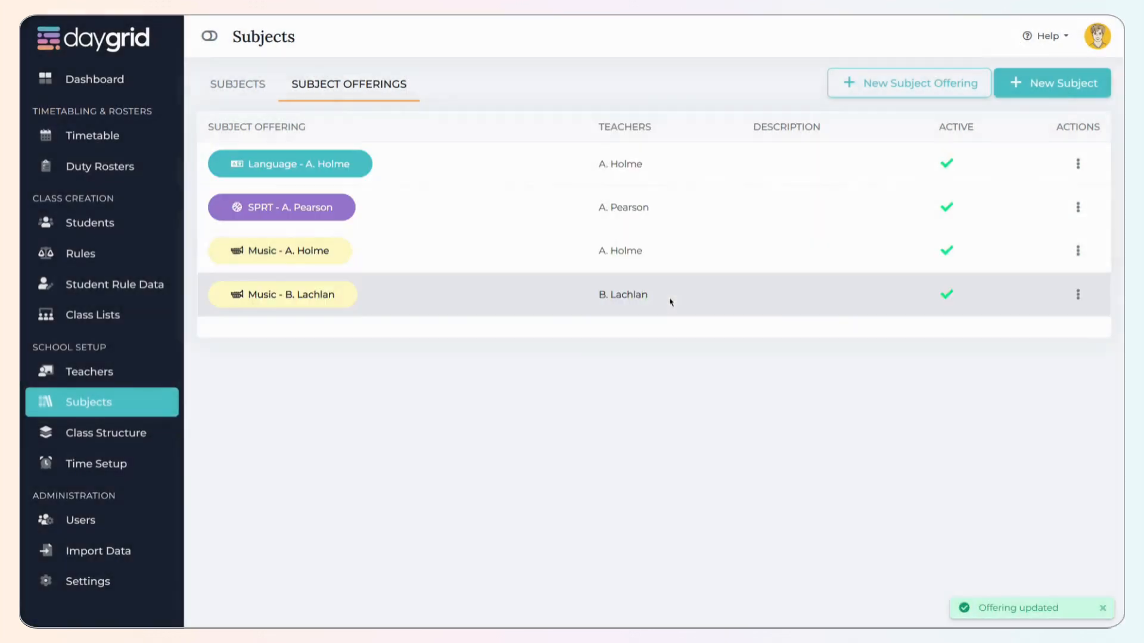
Add a STEM subject offering assigned to the eighth listed teacher.
click(914, 84)
click(598, 117)
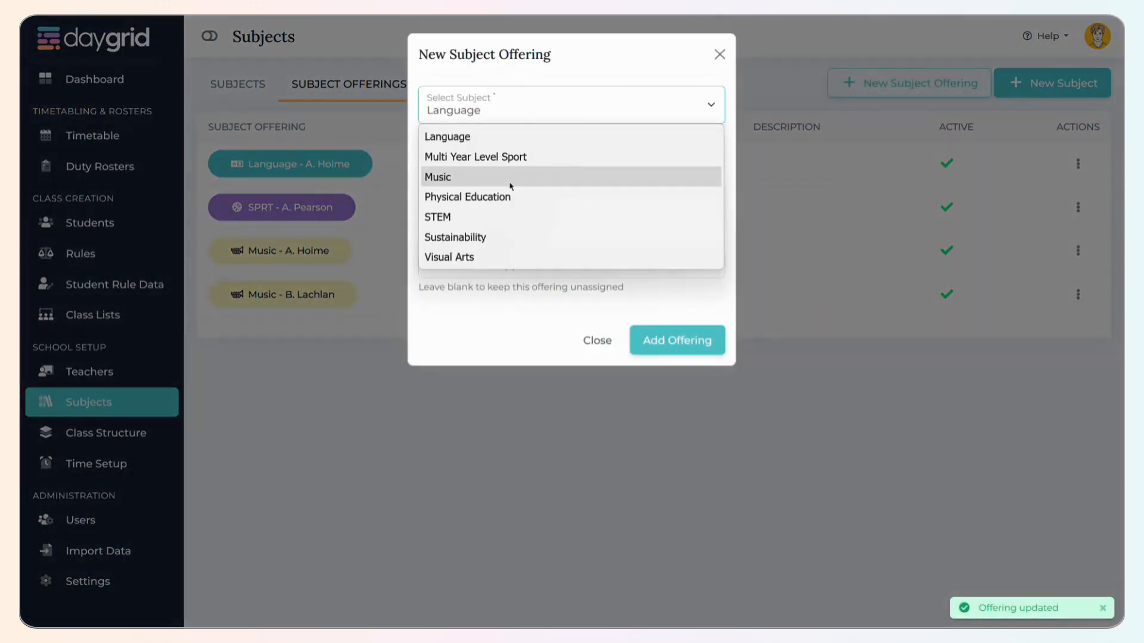
click(464, 217)
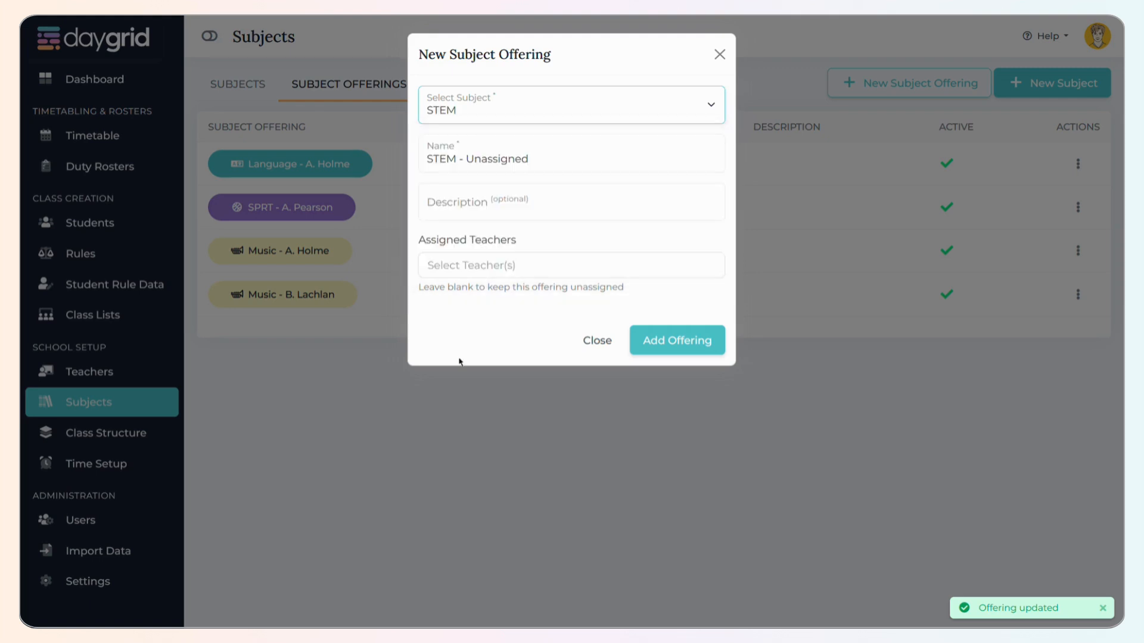
click(534, 262)
click(471, 450)
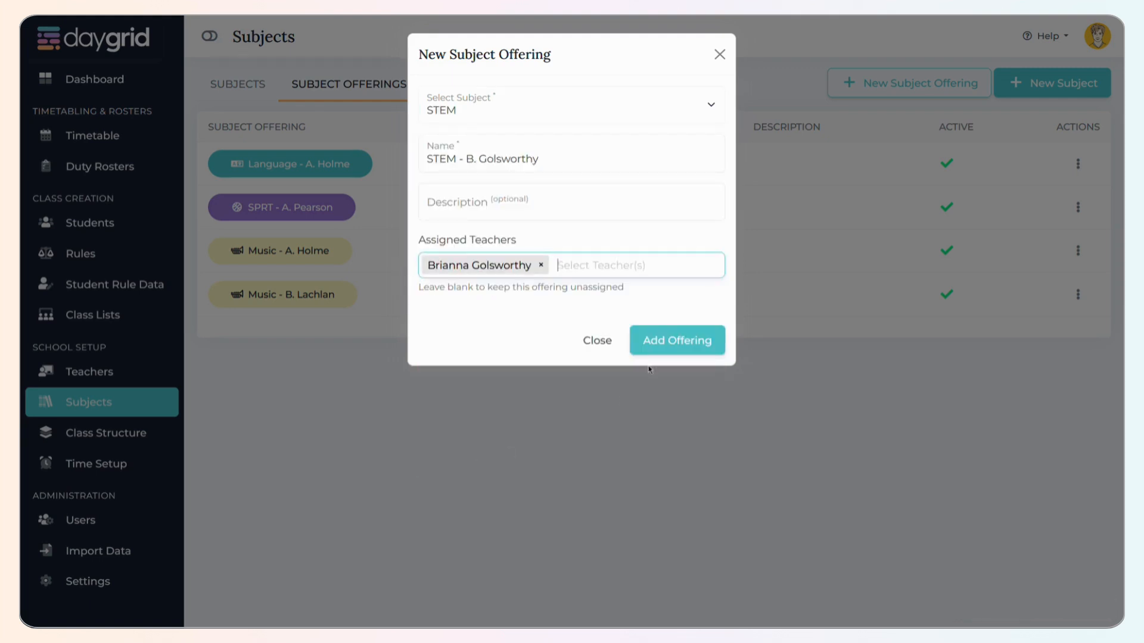
click(673, 336)
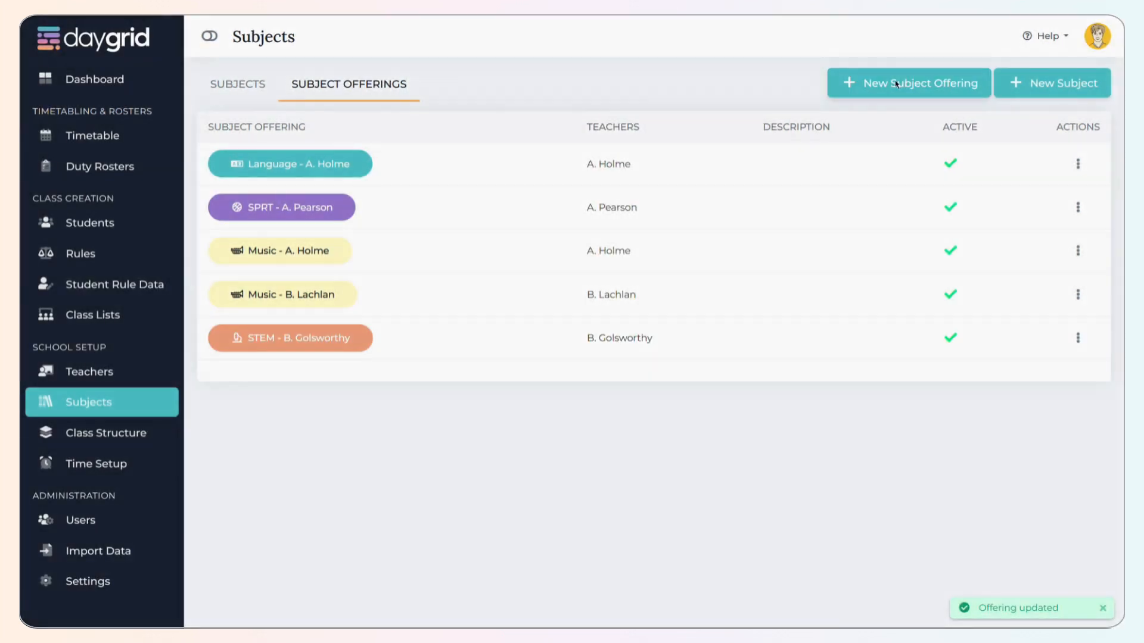
Add a Sustainability subject offering with two assigned teachers, the ninth and the sixth in the full teacher list.
click(896, 84)
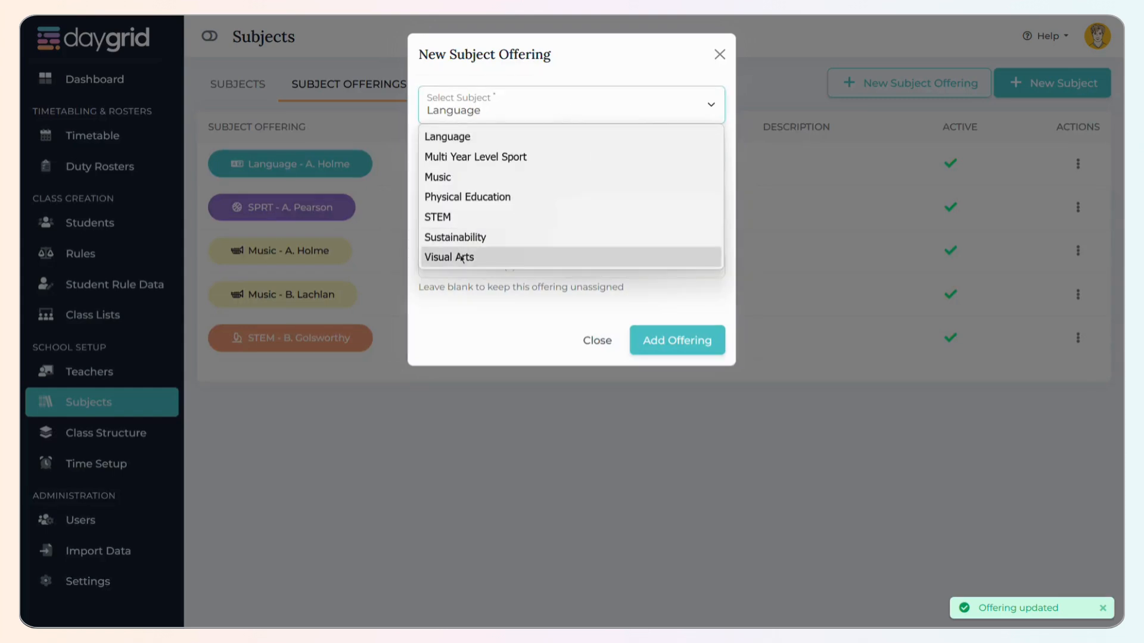
click(469, 238)
click(490, 263)
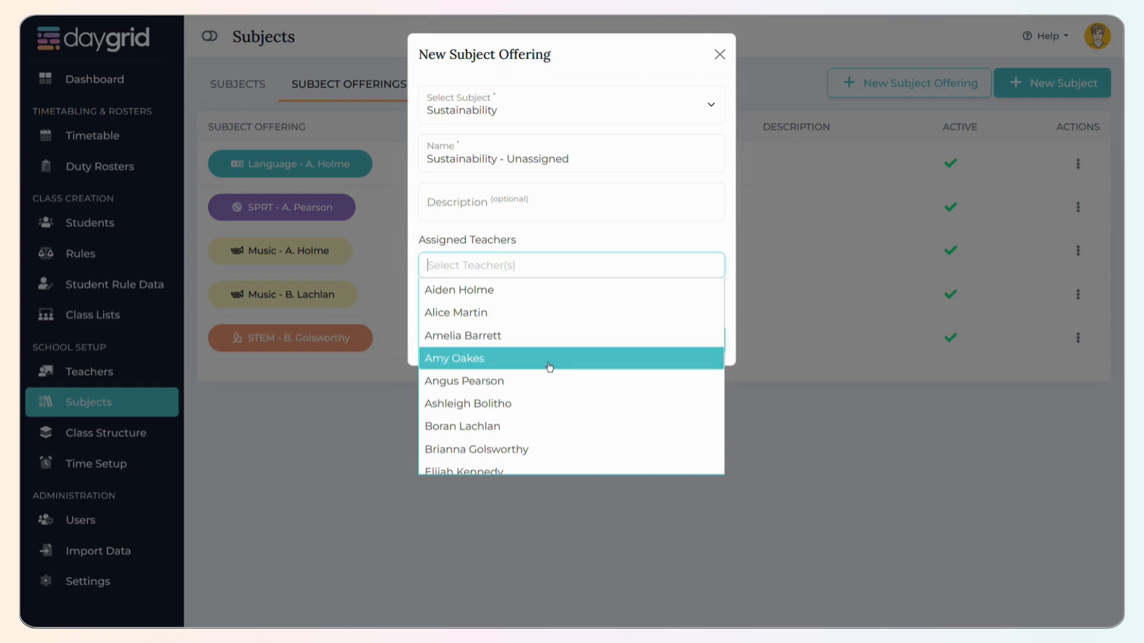
click(512, 471)
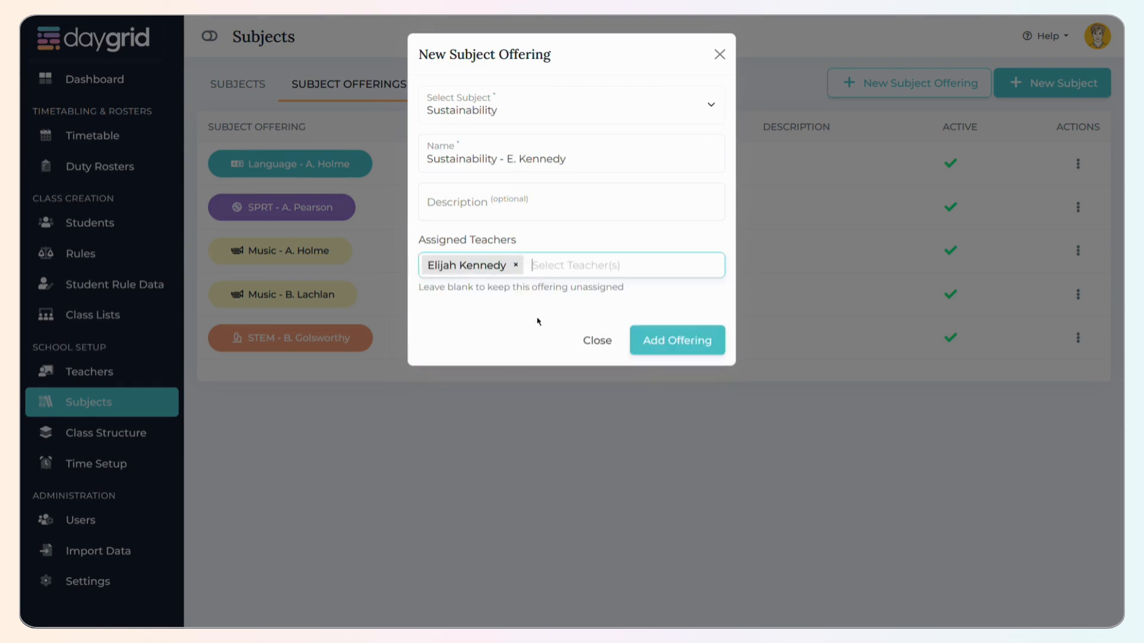
click(553, 271)
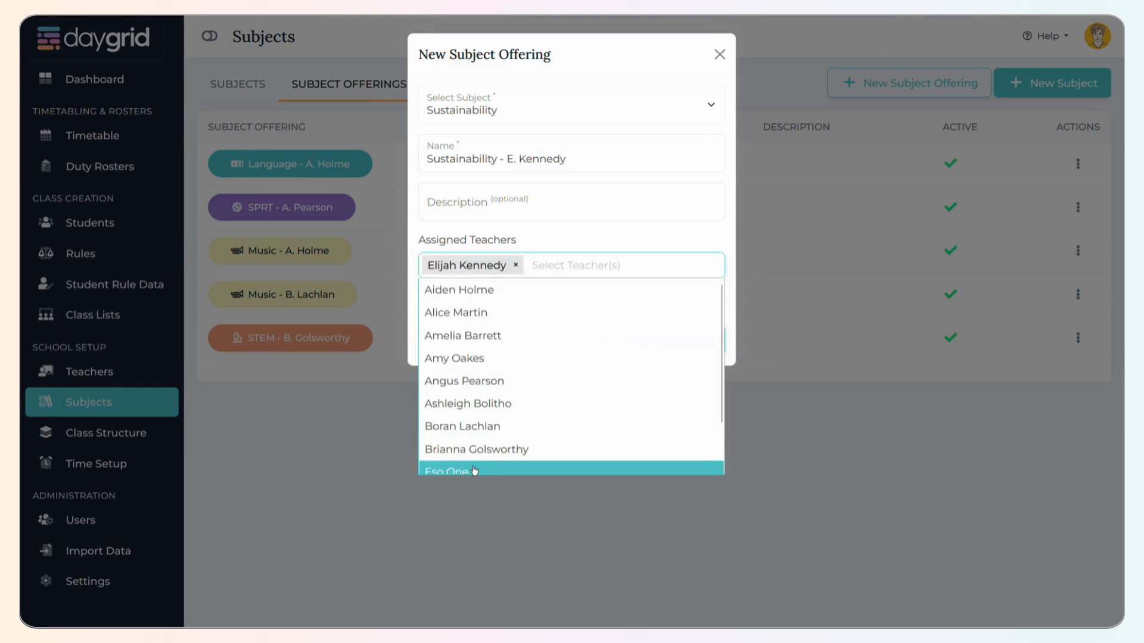
click(485, 404)
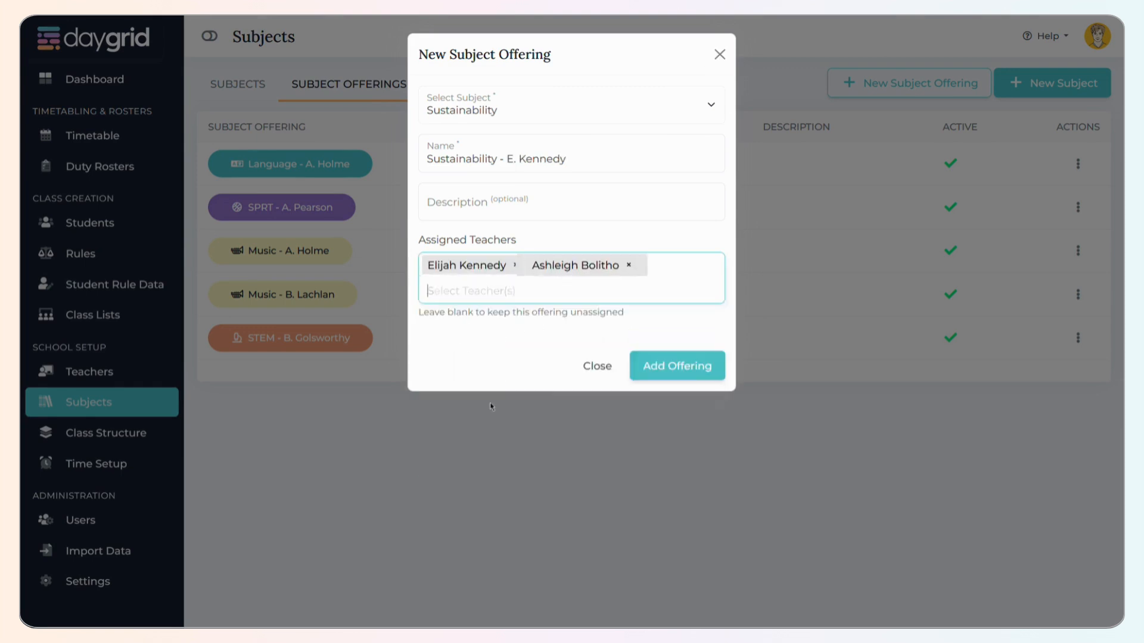
click(691, 379)
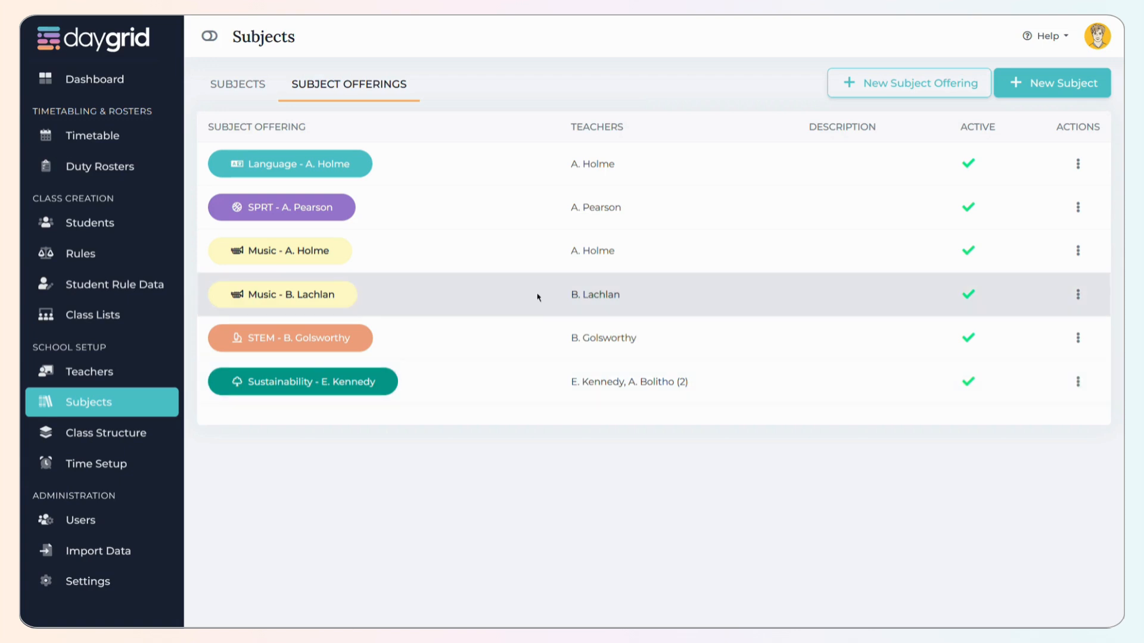
Edit the Sustainability offering to remove its second assigned teacher, and save the changes.
click(1078, 381)
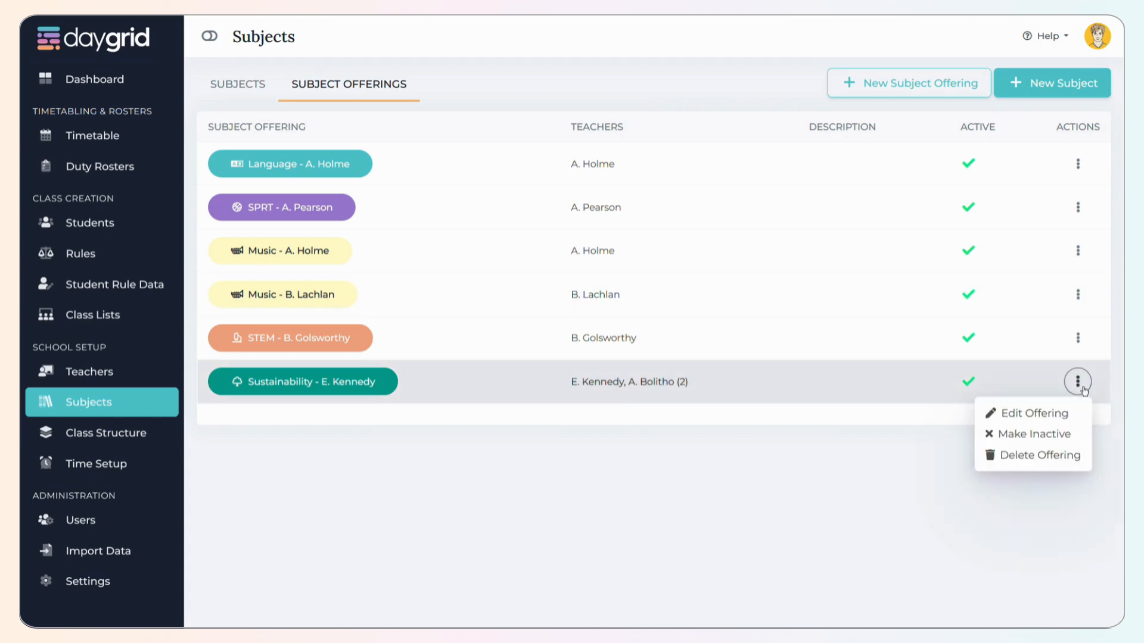
click(1056, 413)
click(630, 265)
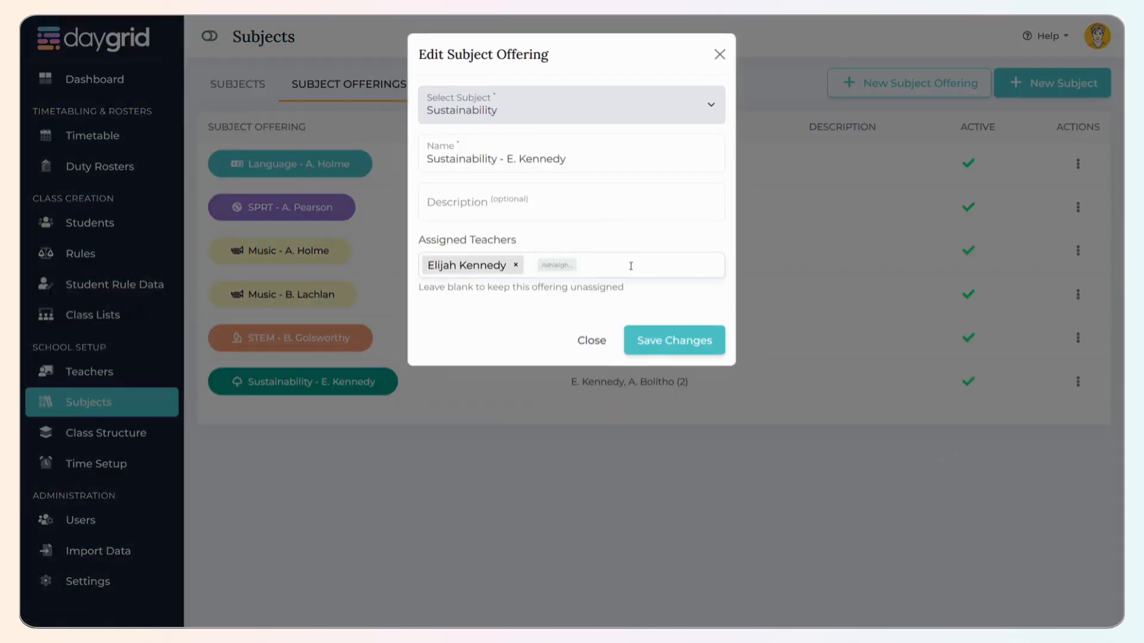
click(660, 339)
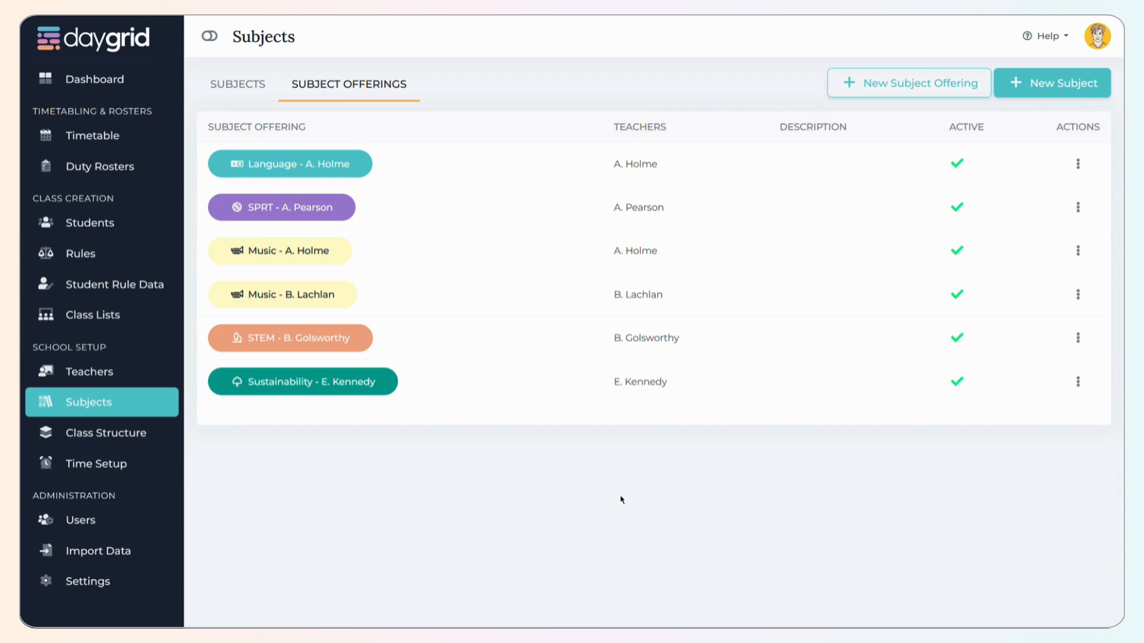
Compare the offering counts in the subjects list with the entries in the subject offerings list.
click(206, 89)
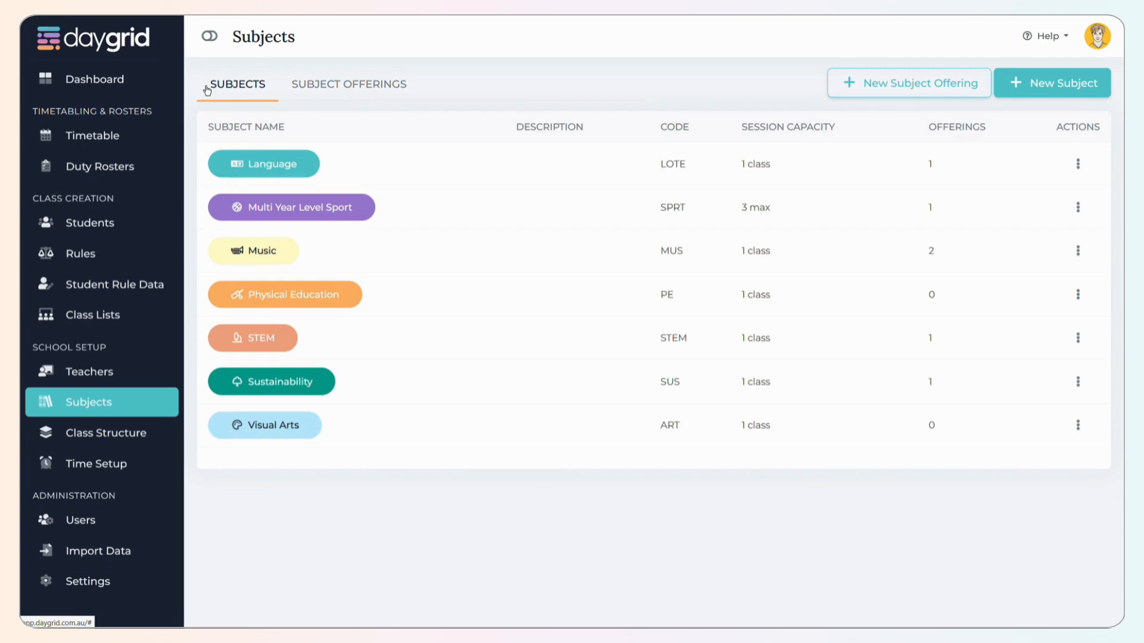
click(340, 90)
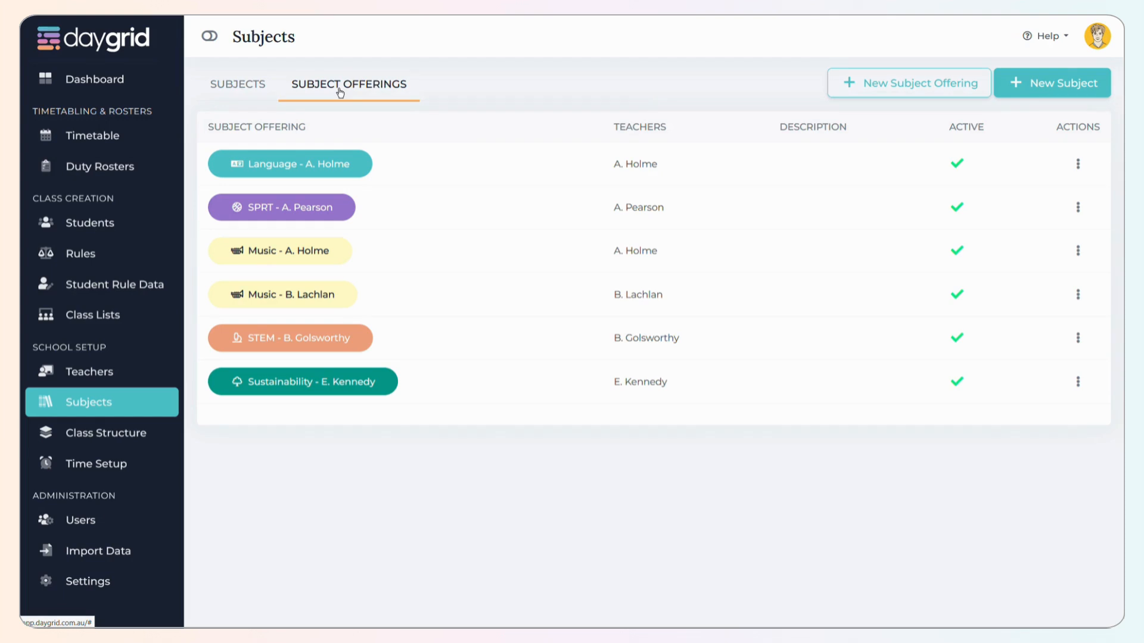
click(254, 93)
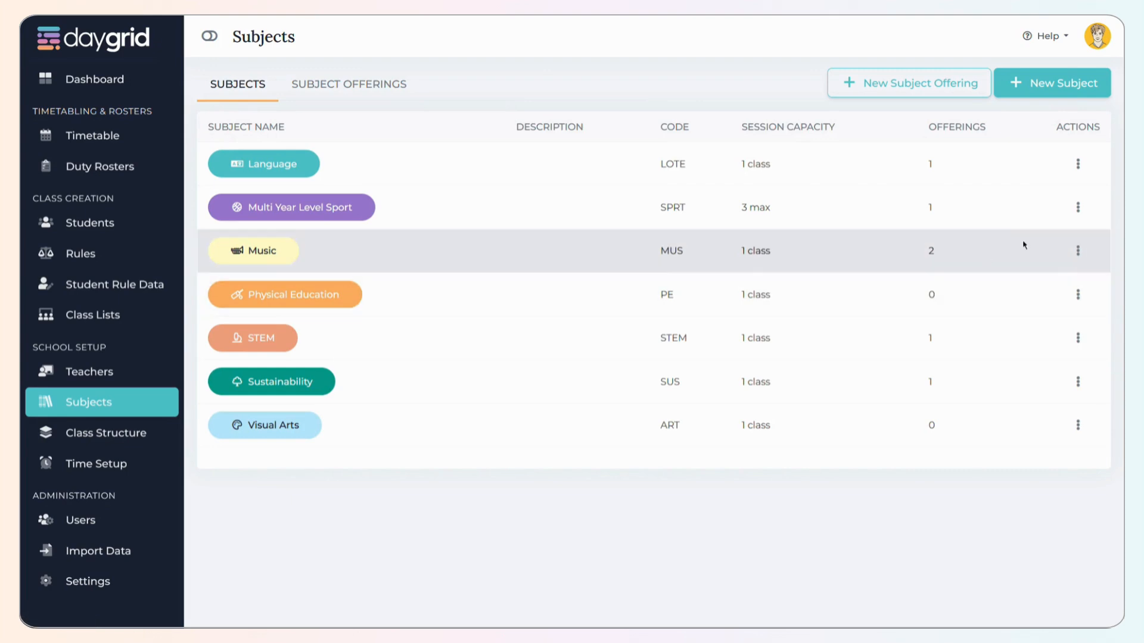
Open the Music subject's settings and try allowing multiple simultaneous offerings with a maximum of 2.
click(1078, 250)
click(1058, 292)
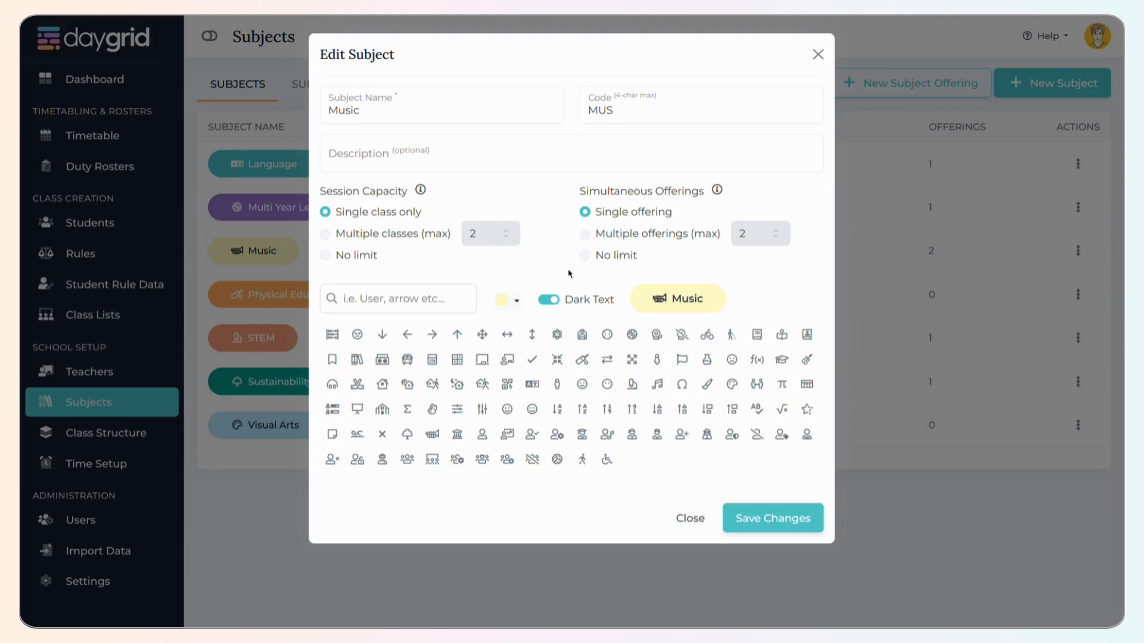
mouse_move(718, 190)
click(694, 231)
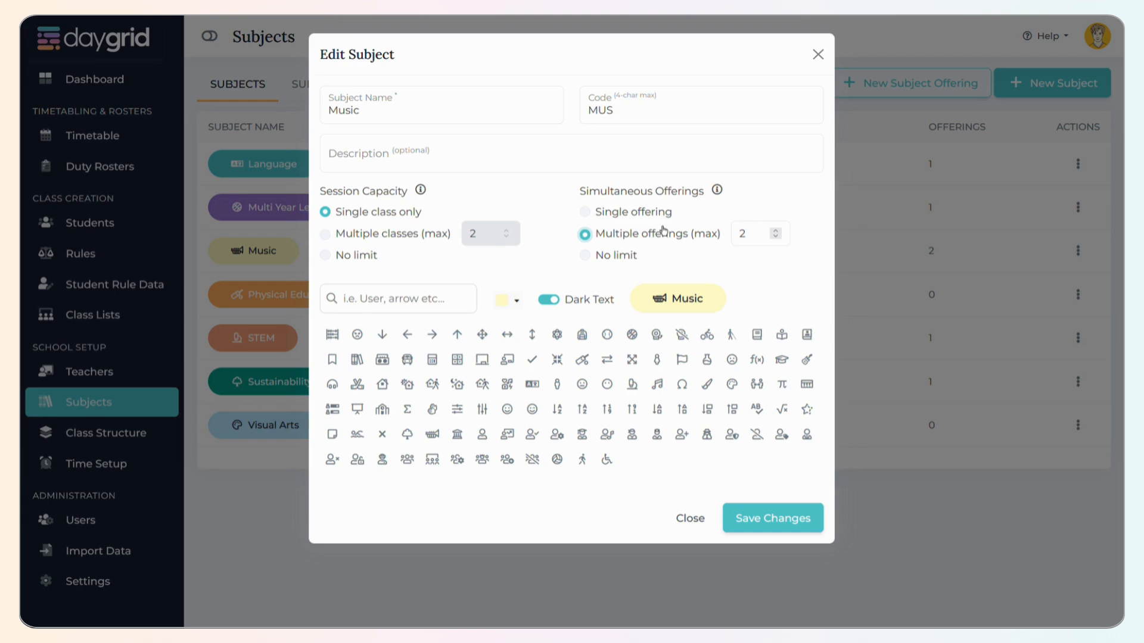
click(775, 230)
click(776, 237)
Try No limit, Single offering and Multiple offerings for Music's simultaneous offerings, and return to the subject offerings list without saving.
click(616, 260)
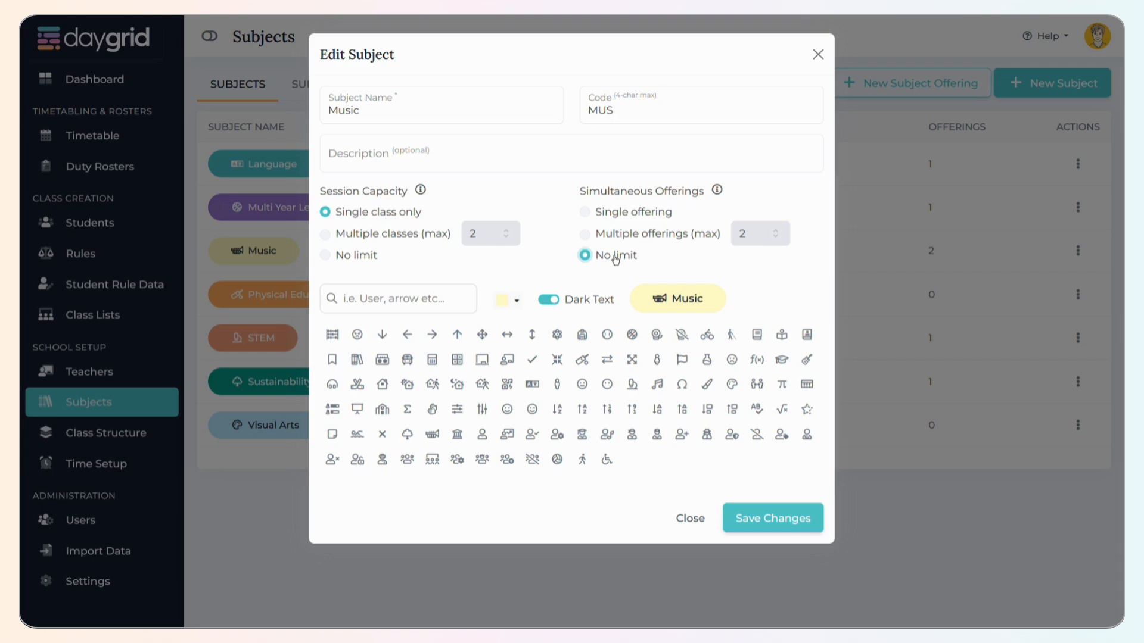
click(609, 219)
click(646, 233)
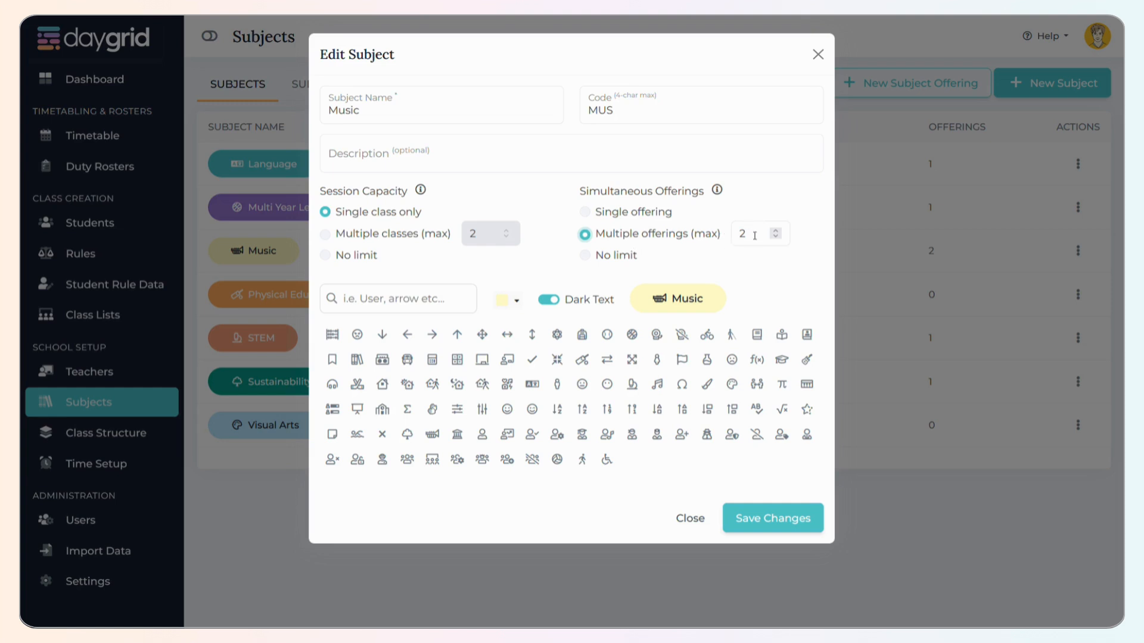
click(618, 255)
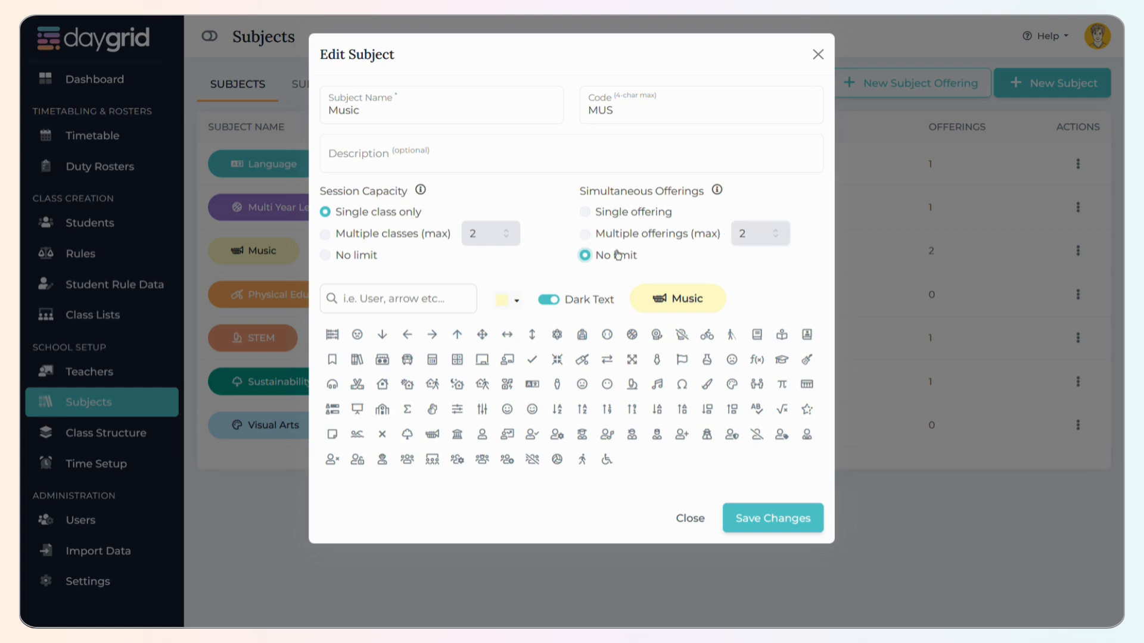
click(626, 236)
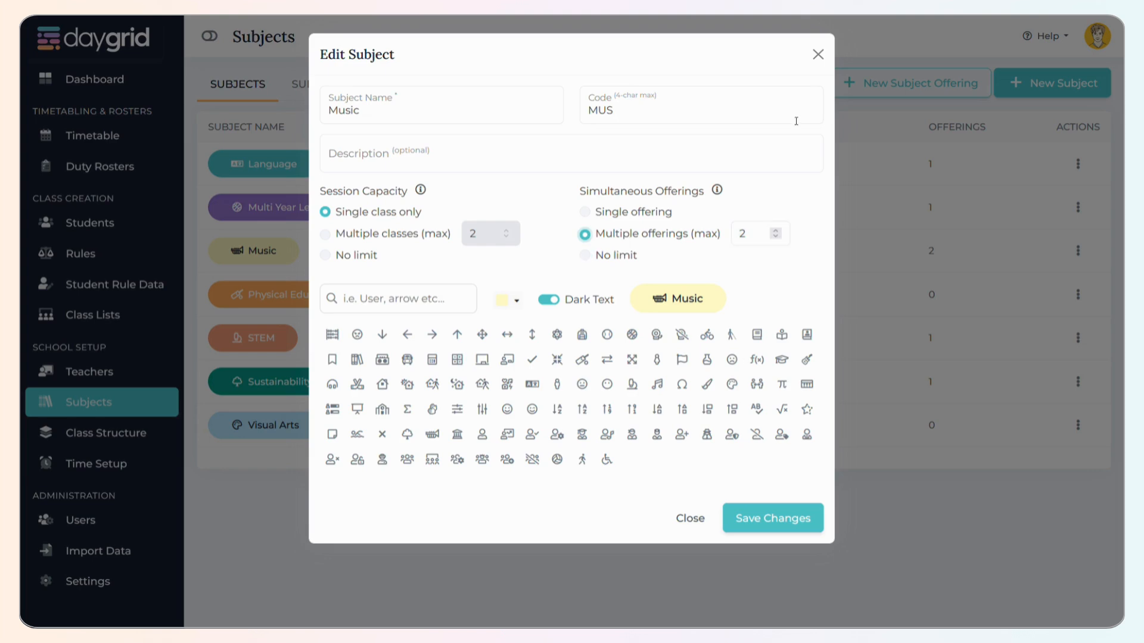
click(818, 55)
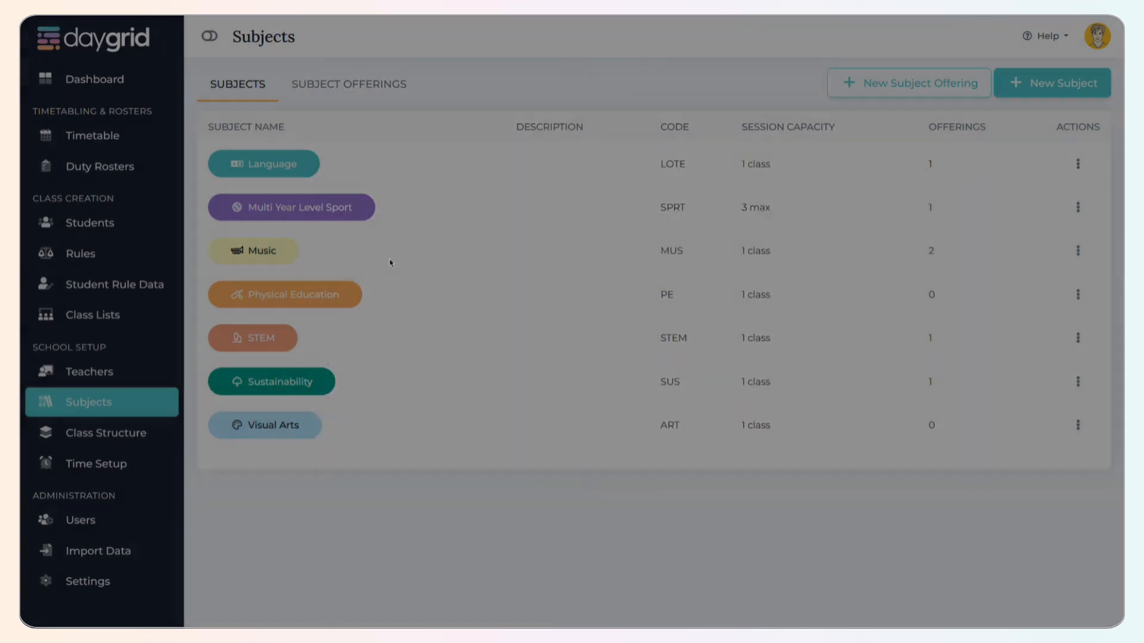
click(326, 95)
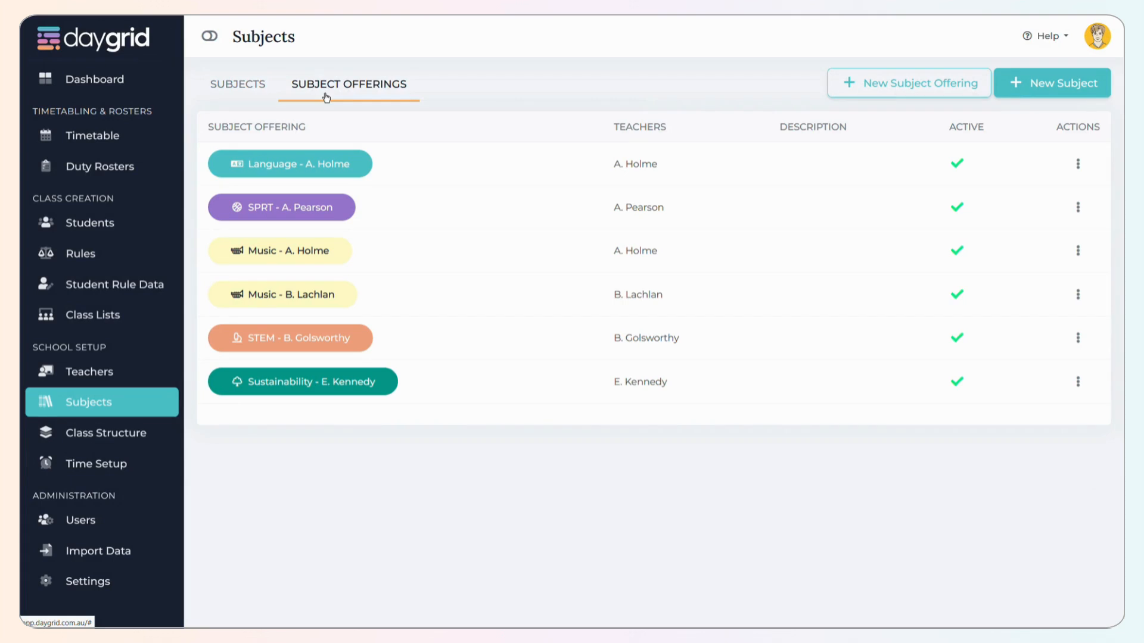